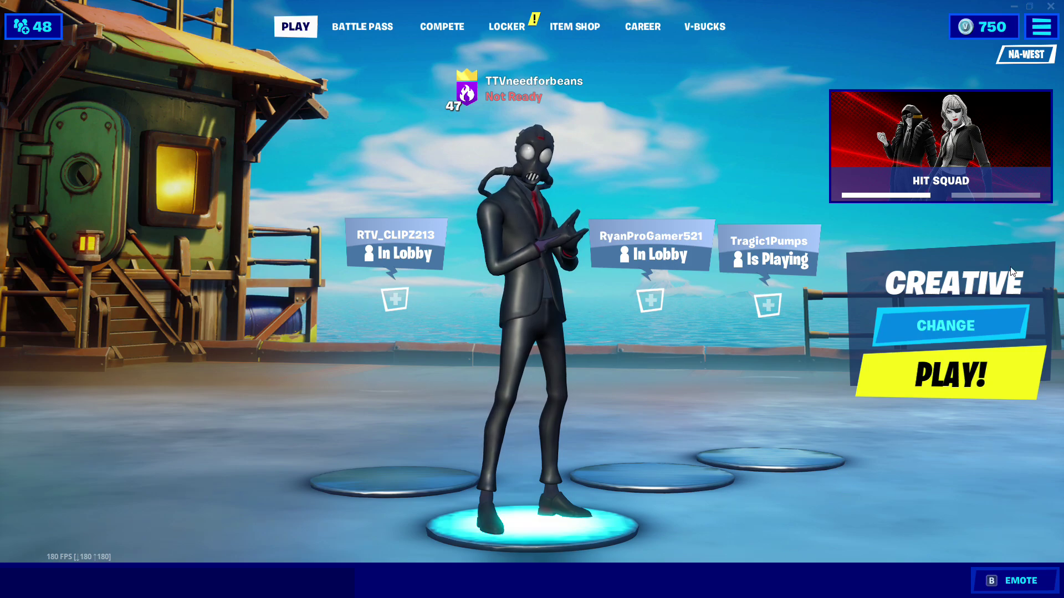
Step: Open Fortnite's Settings and lower the Frame Rate Limit step by step to 120 FPS
left_click(1041, 26)
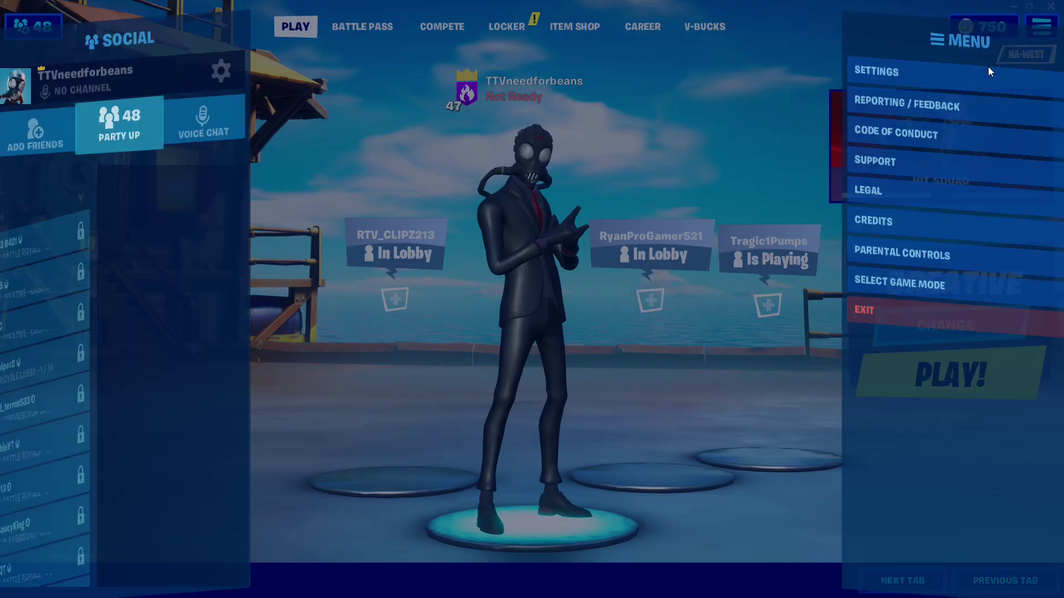
left_click(793, 67)
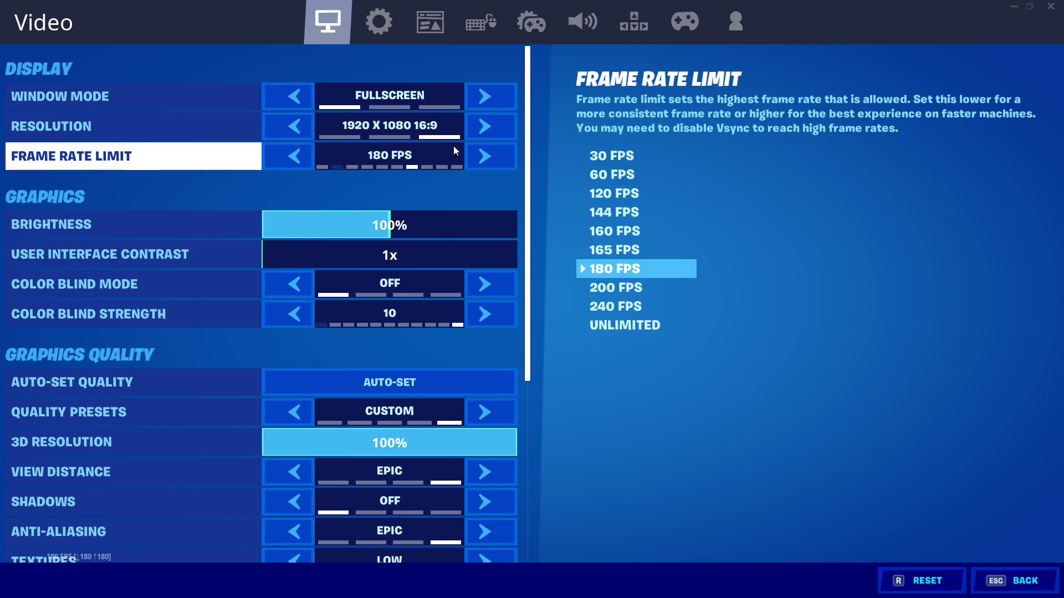
left_click(291, 159)
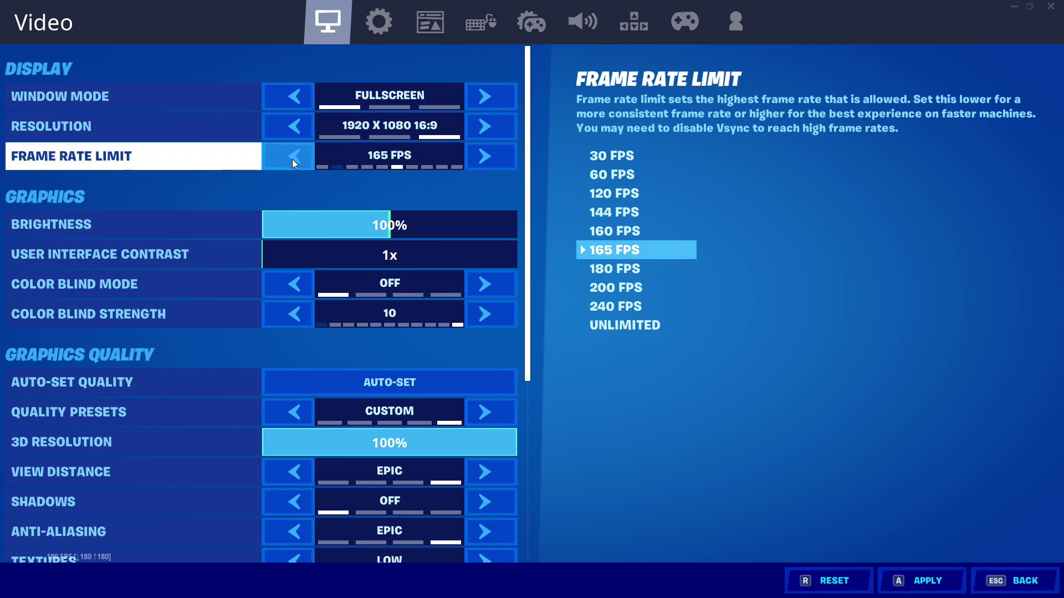
left_click(292, 159)
left_click(292, 158)
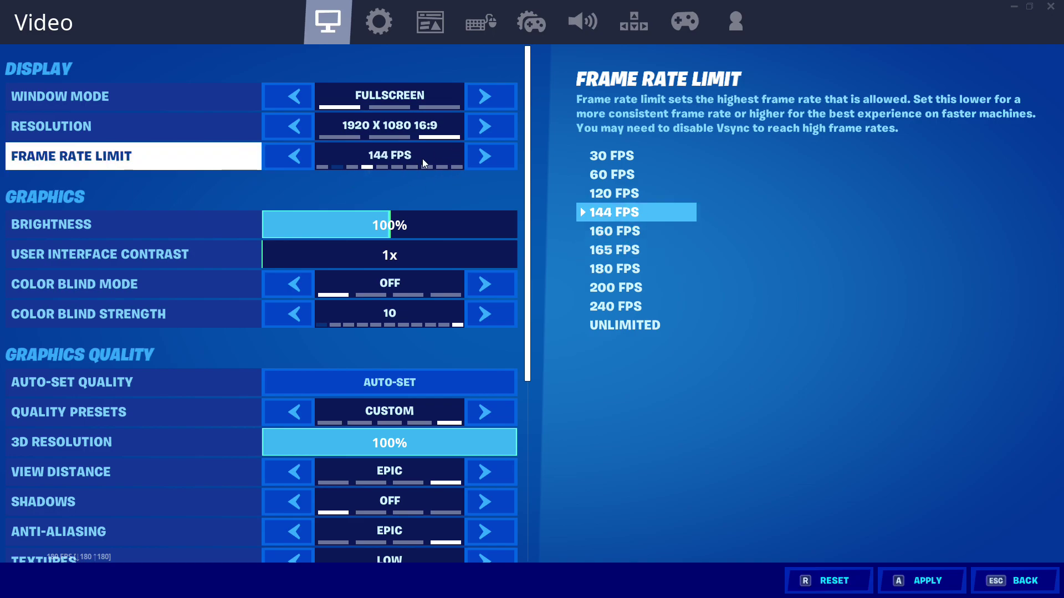
left_click(310, 156)
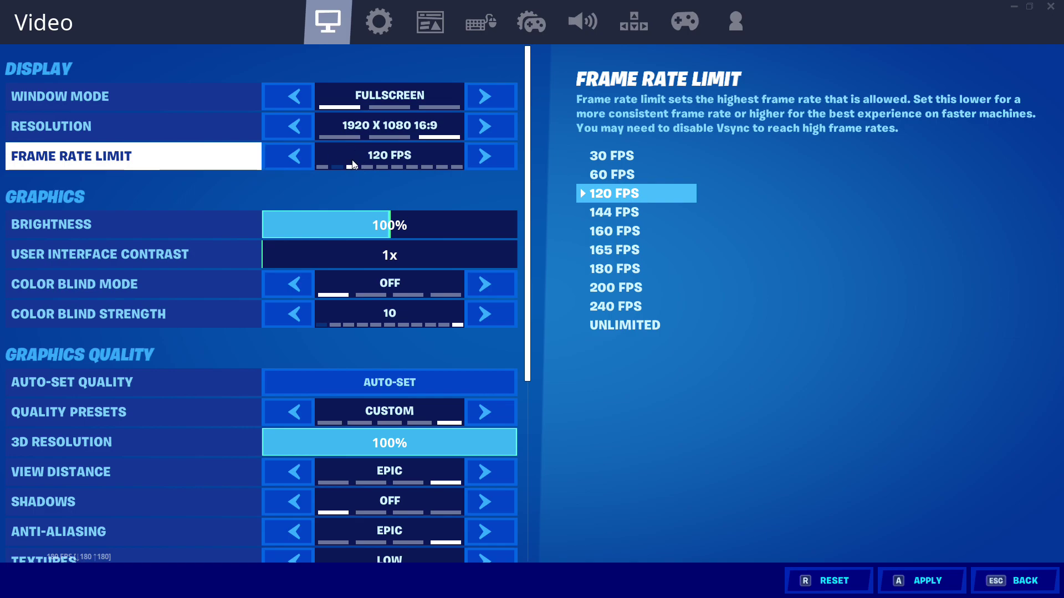
Step: Cycle the Frame Rate Limit up toward 240 FPS and down through 165 FPS, finishing at 180 FPS
left_click(485, 158)
left_click(484, 159)
left_click(484, 159)
left_click(485, 159)
left_click(297, 156)
left_click(297, 157)
left_click(297, 156)
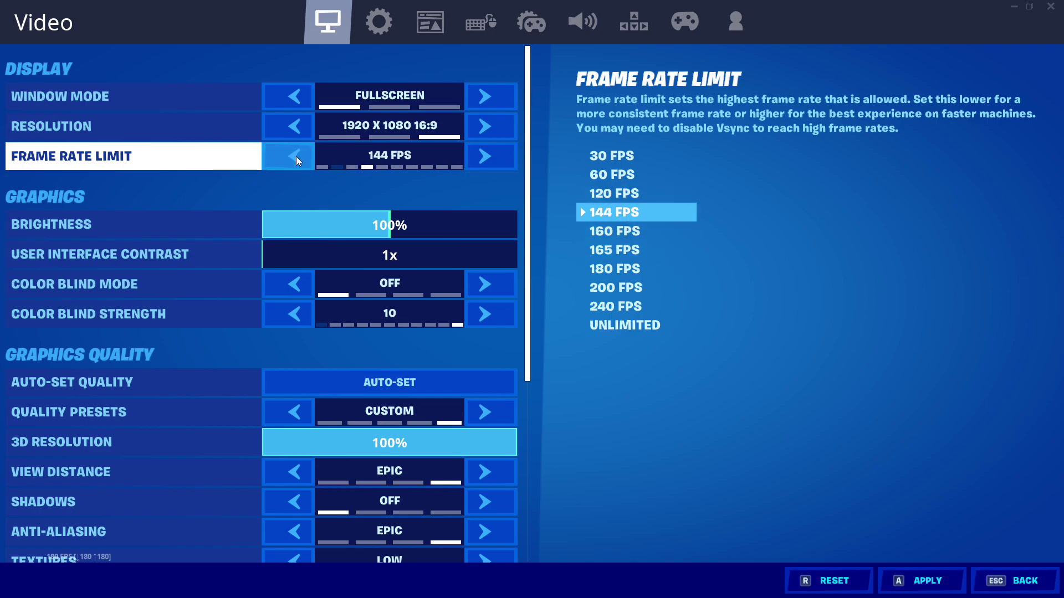
left_click(297, 156)
left_click(485, 161)
left_click(485, 162)
left_click(485, 161)
left_click(484, 161)
left_click(485, 162)
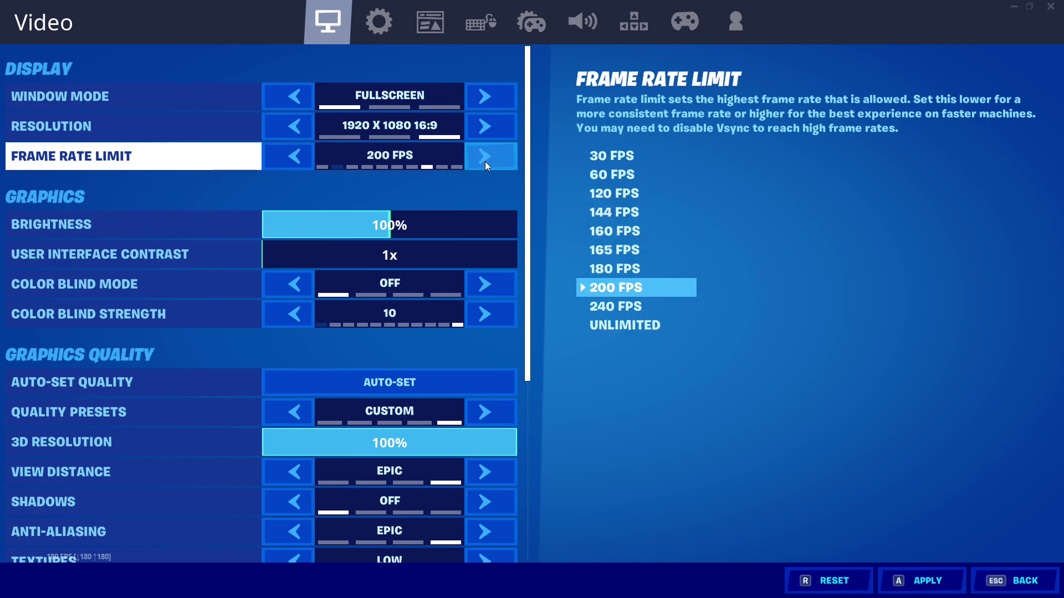
left_click(484, 162)
left_click(297, 157)
left_click(297, 155)
left_click(295, 154)
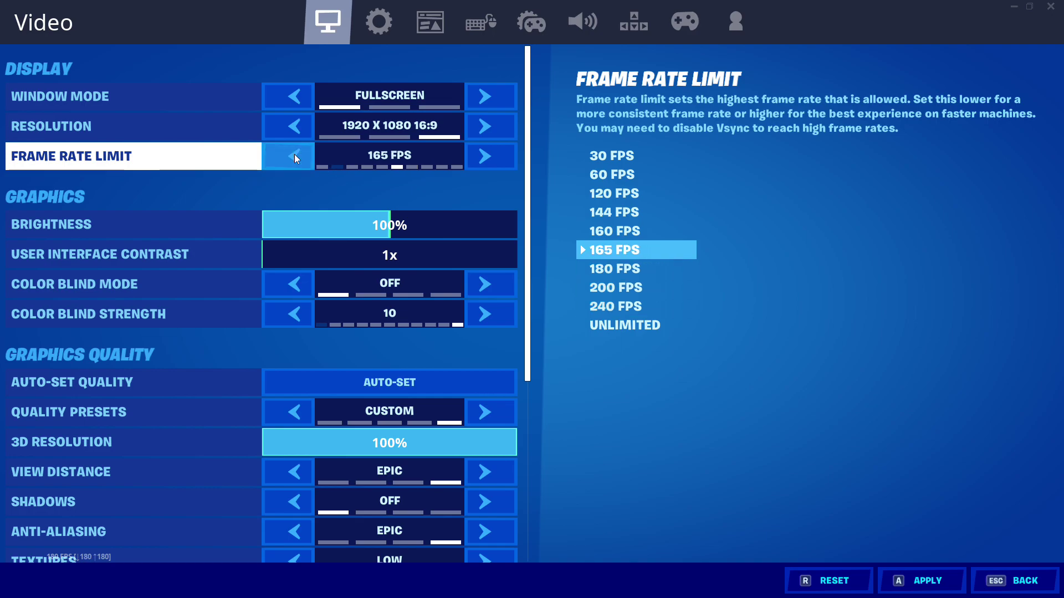
left_click(468, 157)
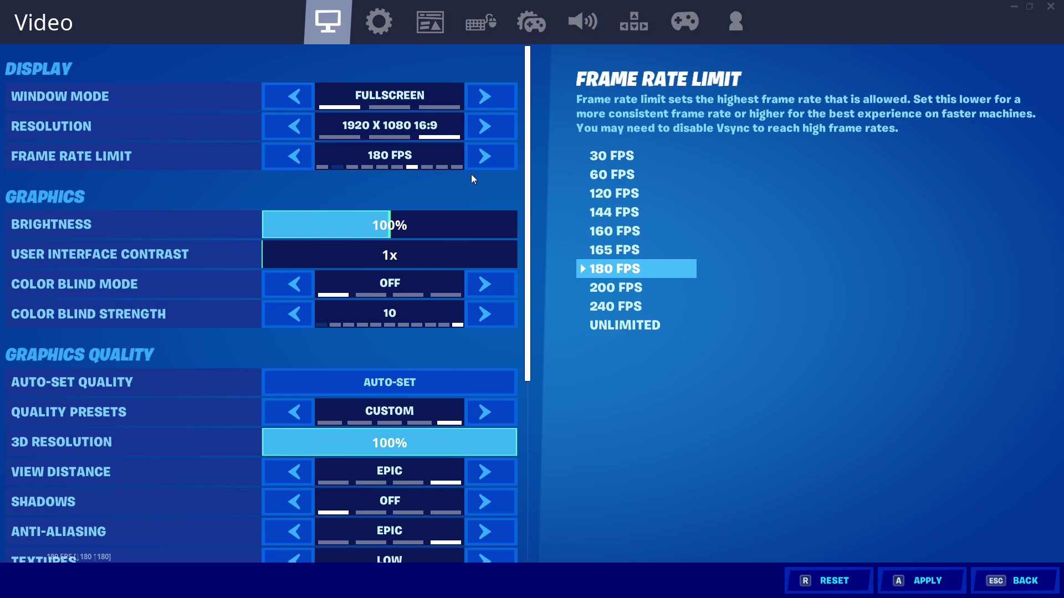
Step: Drop the Frame Rate Limit to 165, then 160 FPS, and return it to 180 FPS
left_click(304, 146)
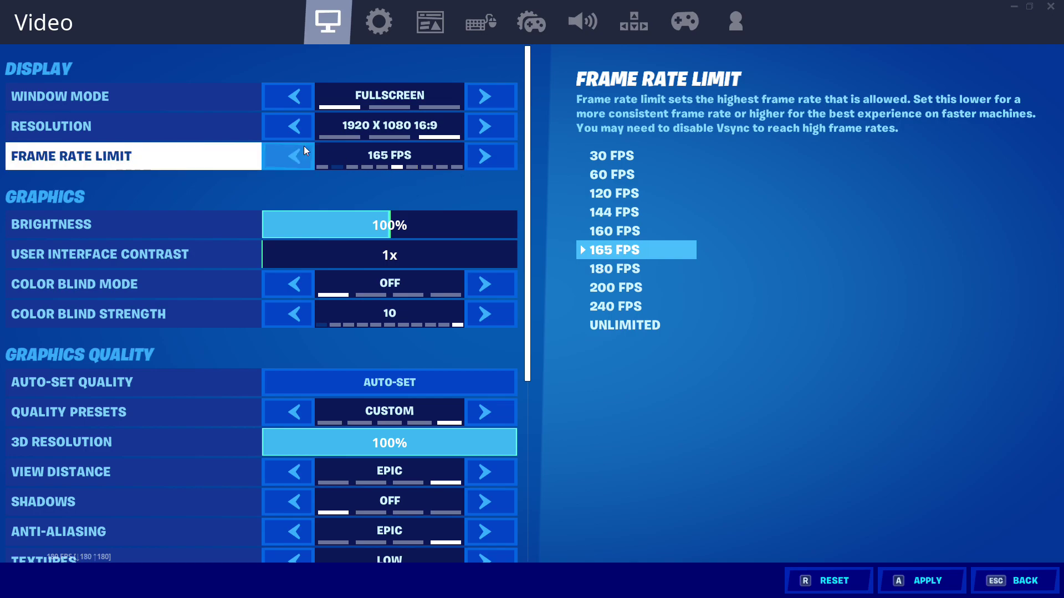
left_click(303, 147)
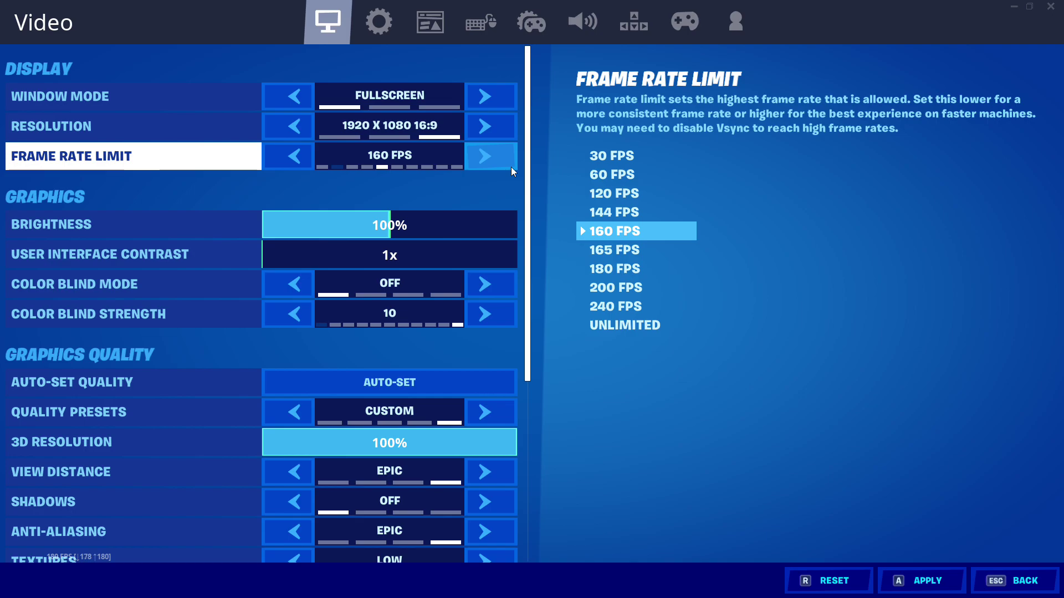
left_click(490, 160)
left_click(490, 160)
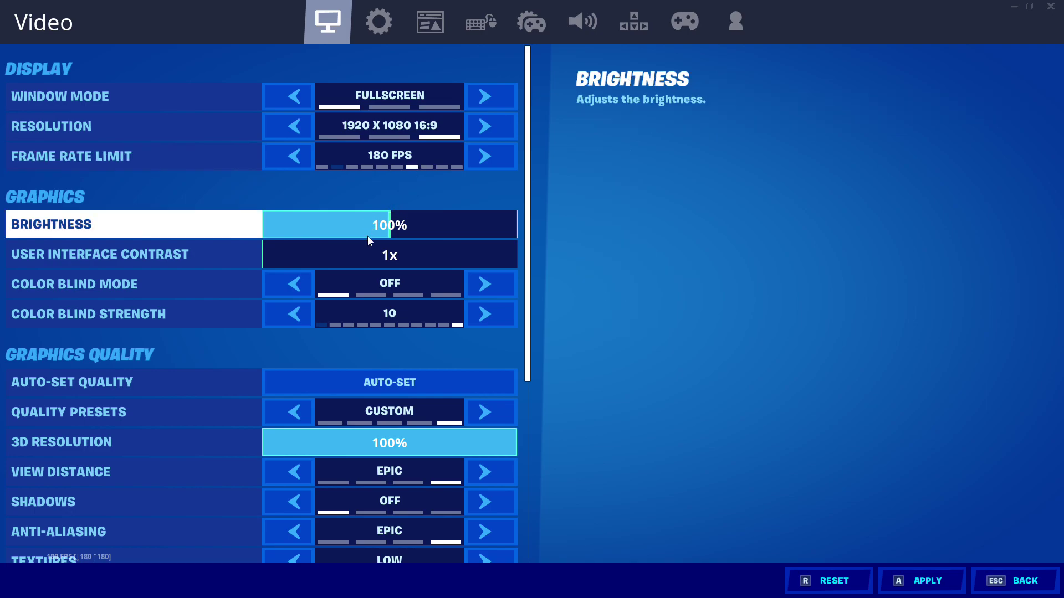
scroll(367, 237, "down", 5)
scroll(349, 266, "down", 1)
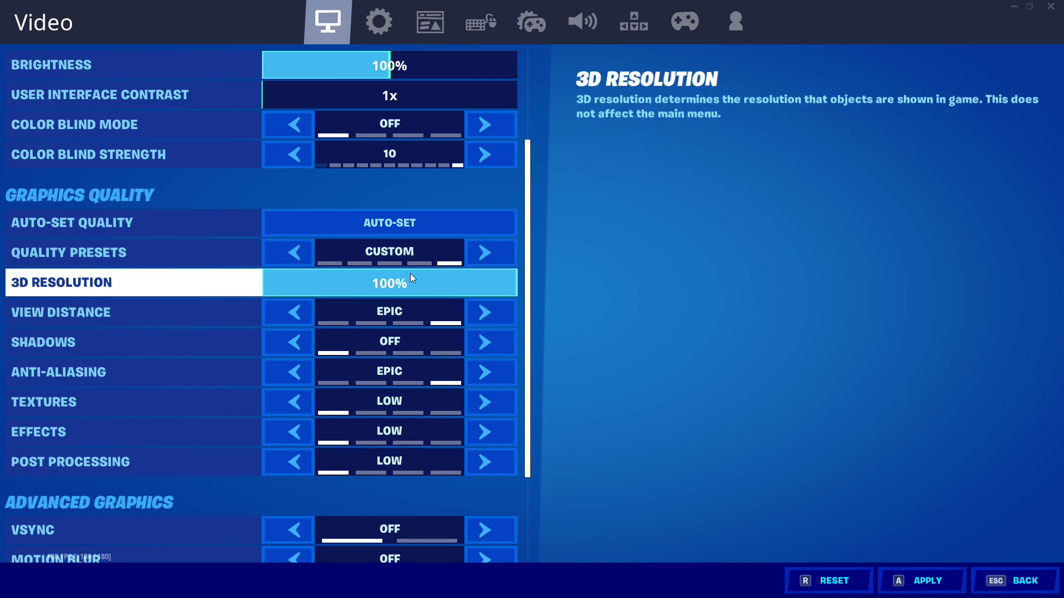
scroll(281, 286, "down", 1)
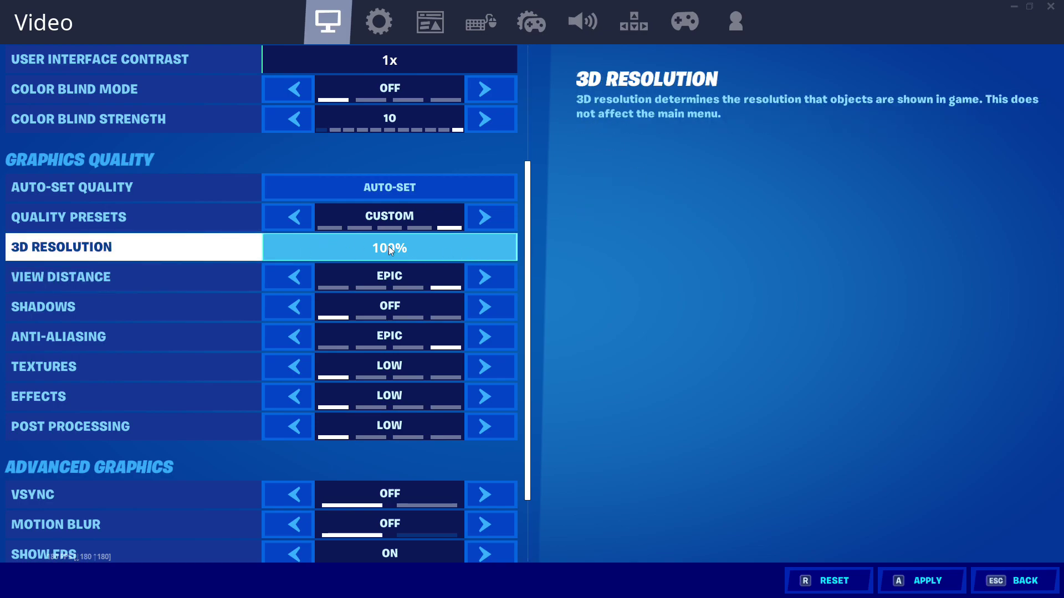
left_click_drag(388, 246, 672, 247)
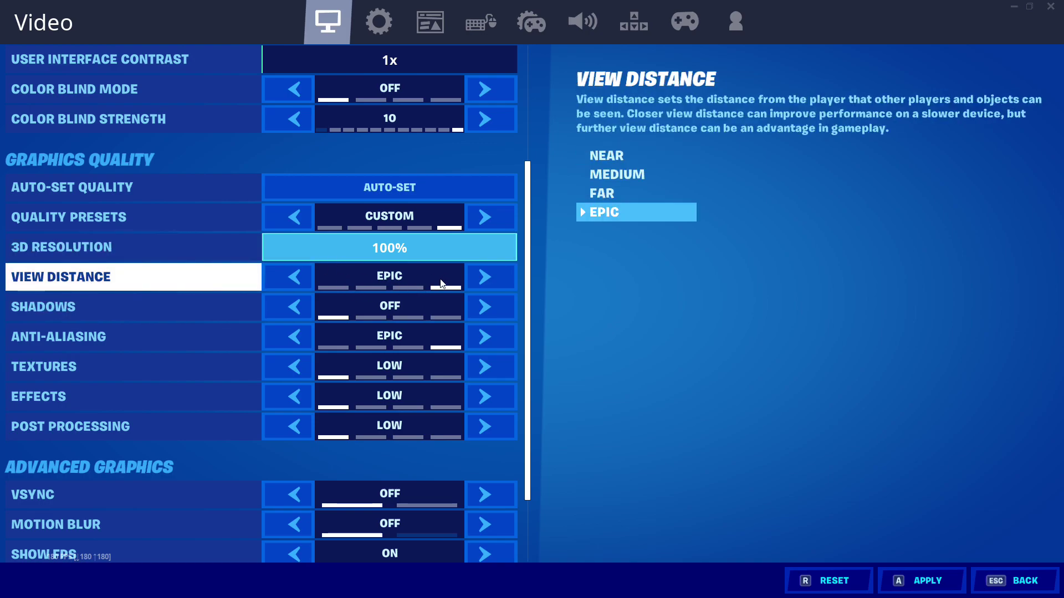
left_click(285, 282)
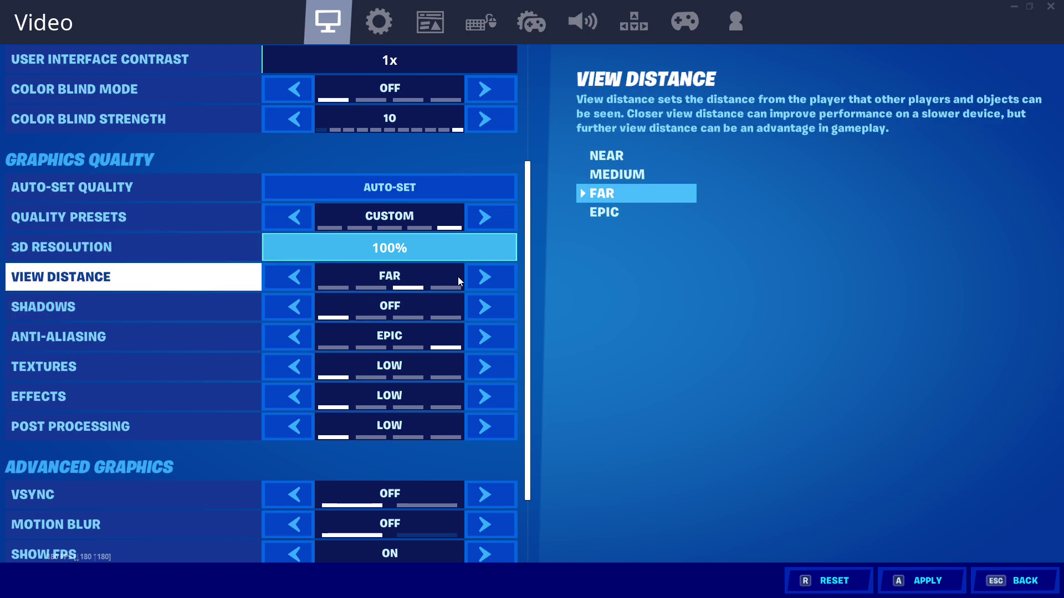
left_click(485, 277)
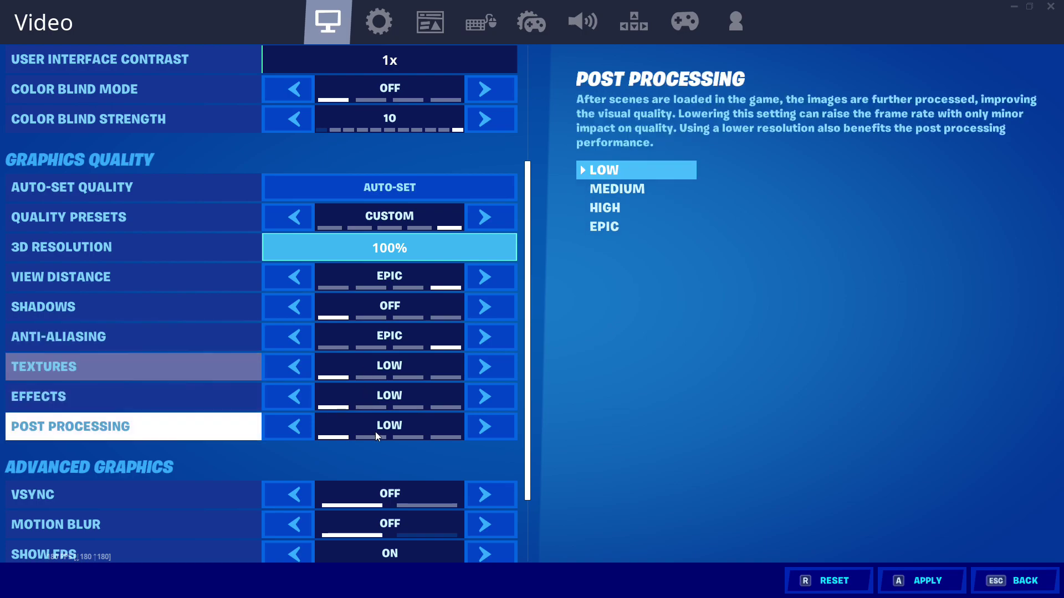
scroll(205, 370, "down", 3)
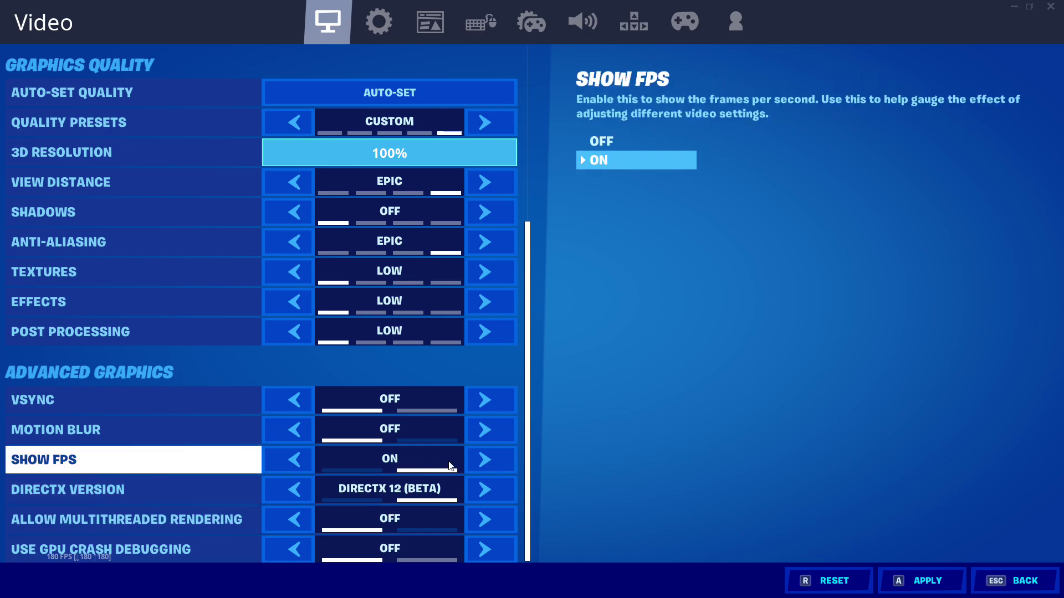
Step: Switch from the Video settings to the Game settings page with language, movement and combat options
left_click(391, 40)
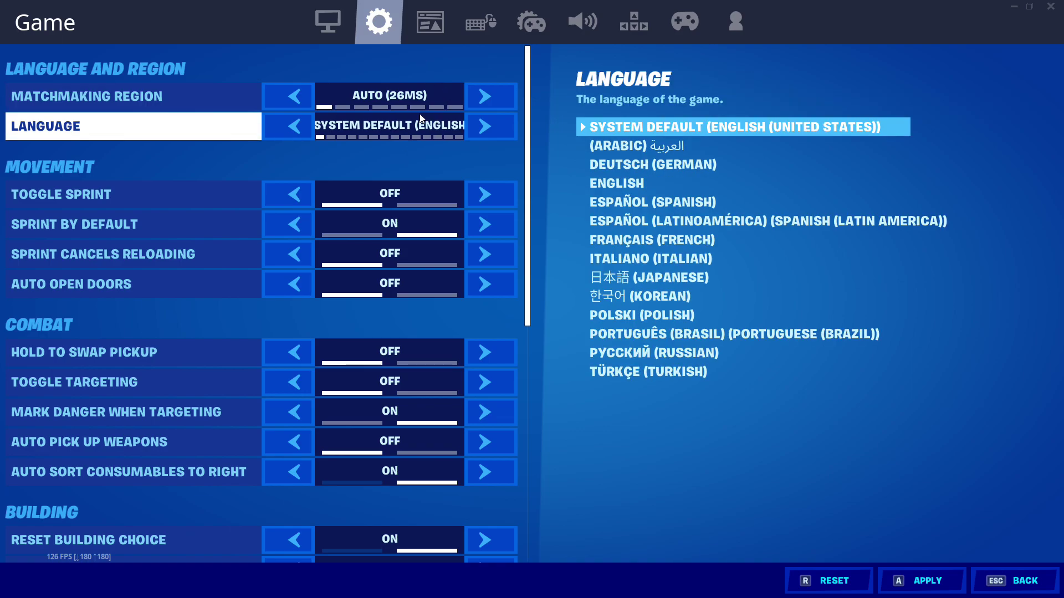
Step: Back on Video settings, try 200 and 240 FPS, settle on 180 FPS, and review the list
left_click(338, 40)
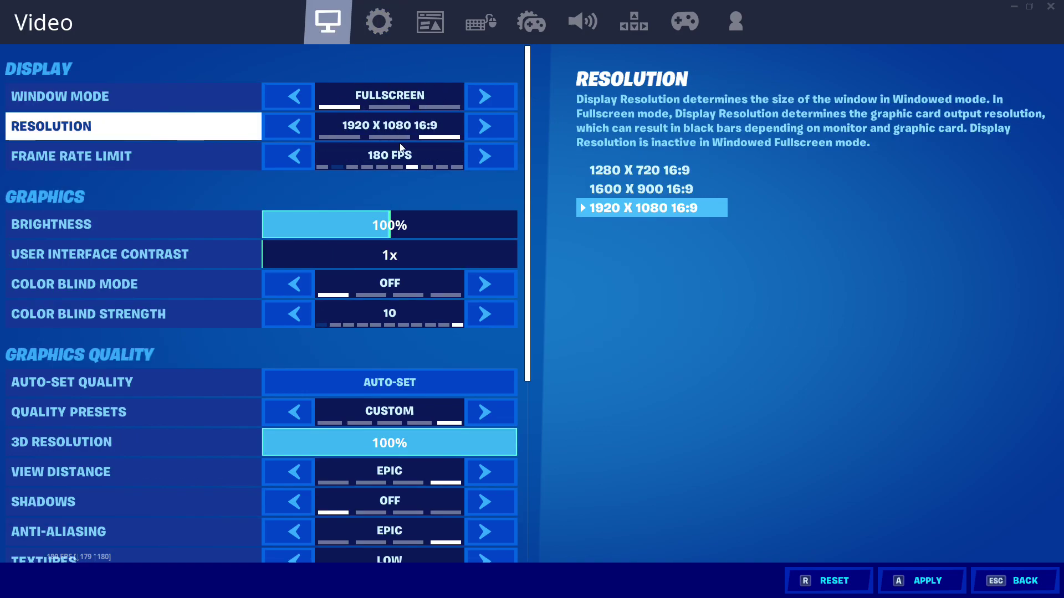
left_click(486, 166)
left_click(486, 165)
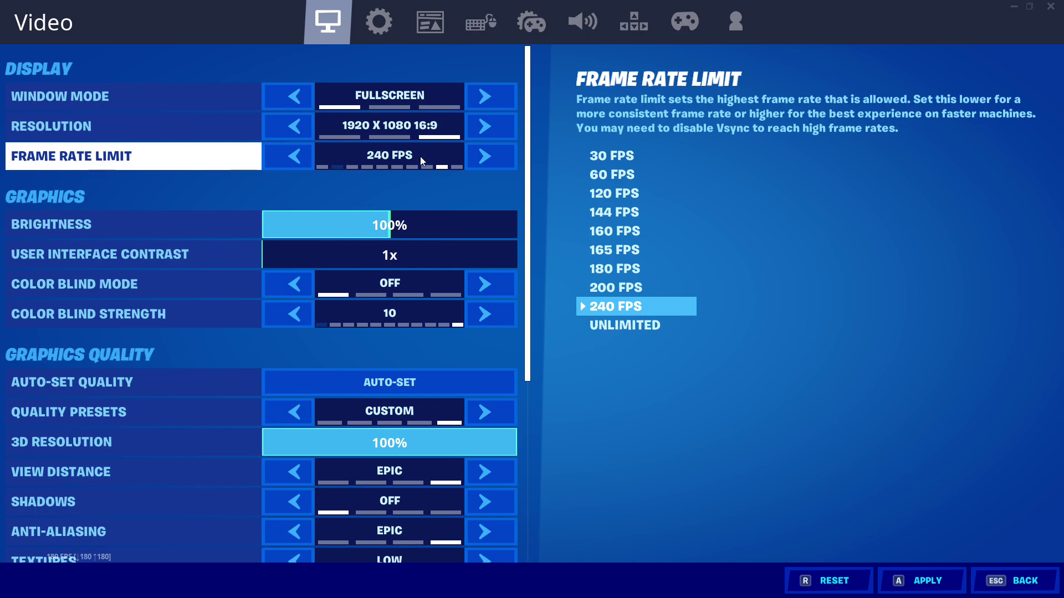
left_click(297, 155)
left_click(296, 156)
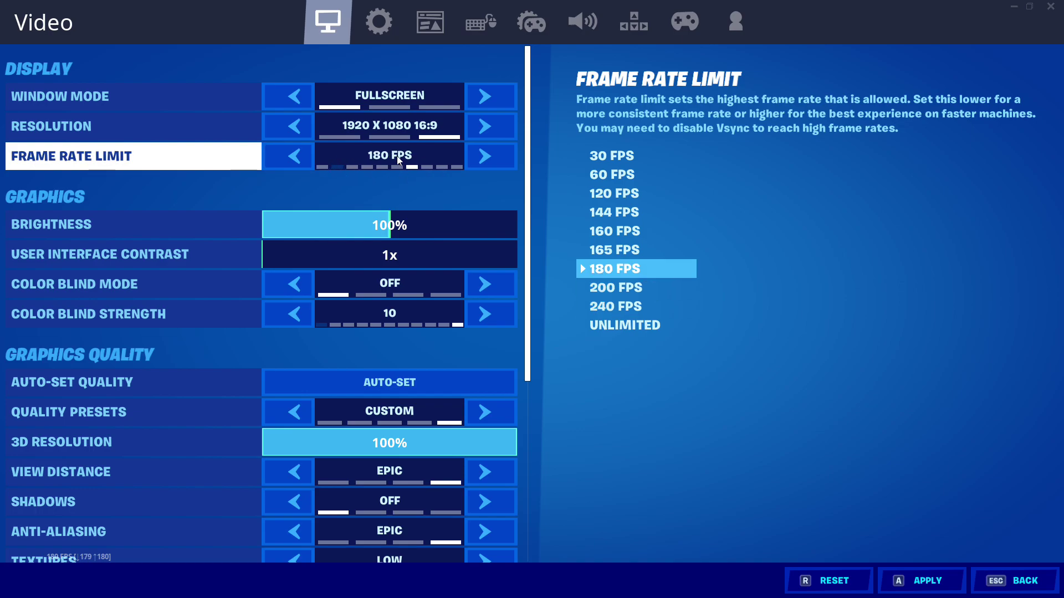
scroll(426, 249, "down", 3)
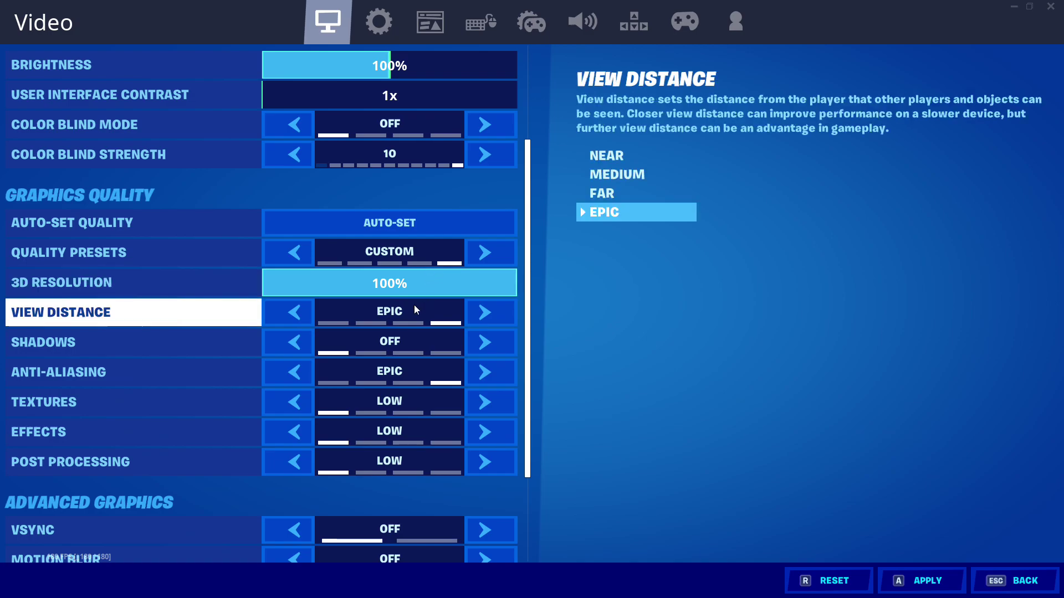
scroll(367, 400, "down", 3)
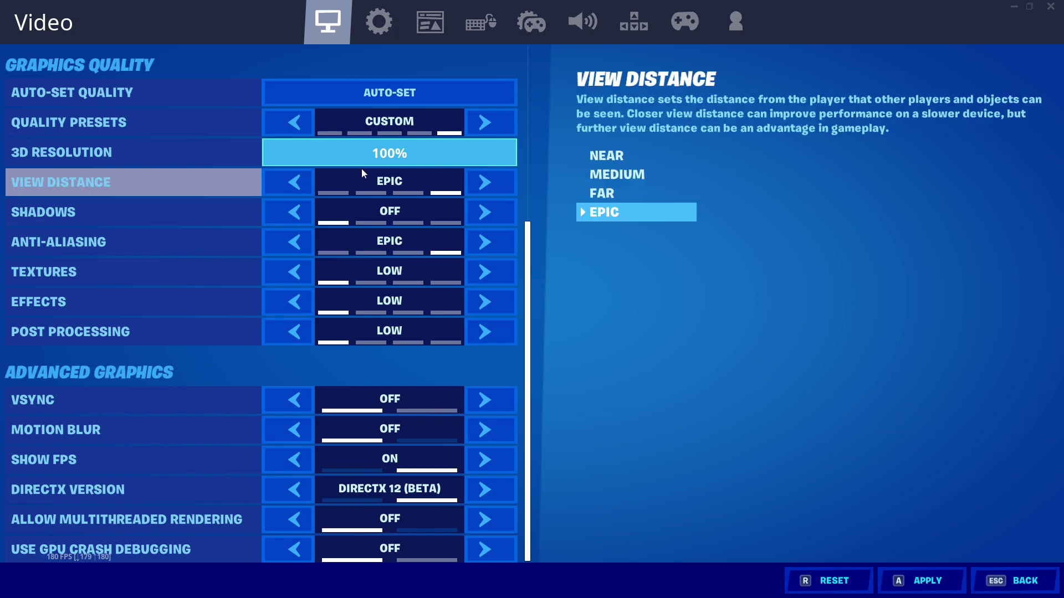
Step: Leave Settings, choosing Don't Save to discard the unapplied changes
left_click(390, 43)
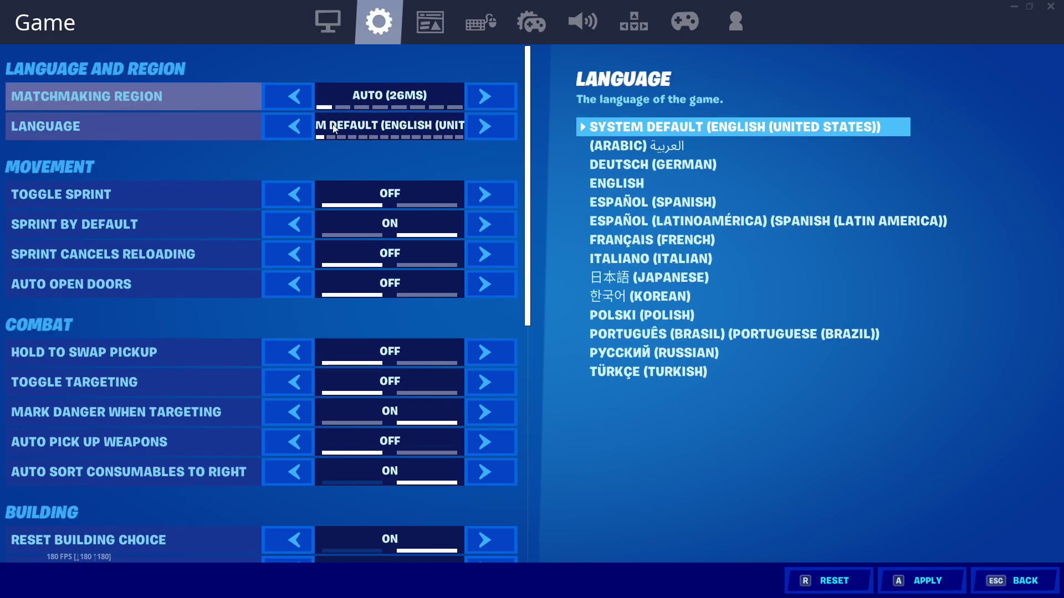
left_click(326, 37)
scroll(391, 272, "down", 2)
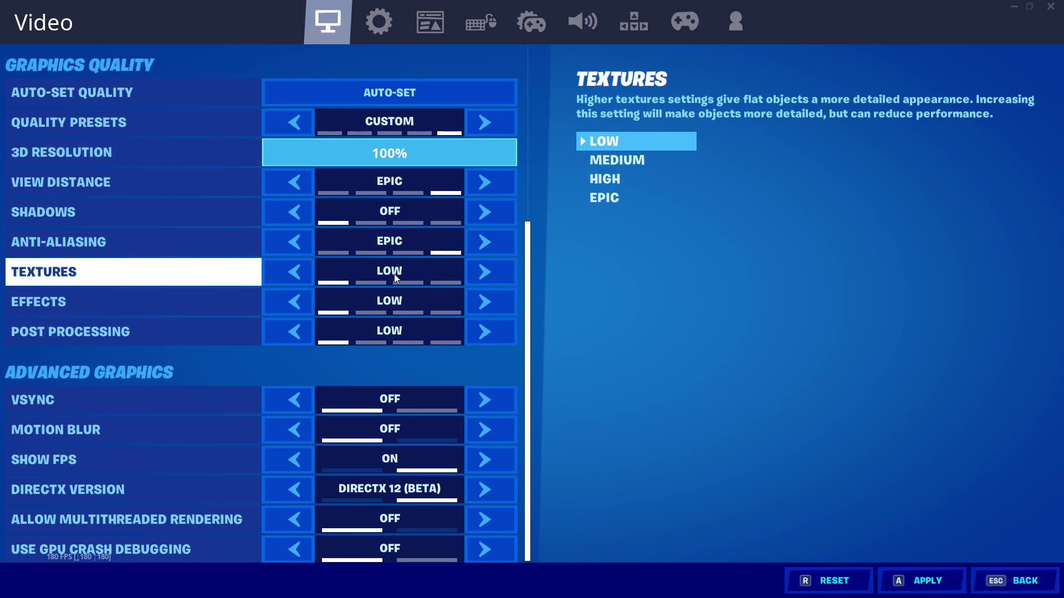
scroll(427, 283, "up", 5)
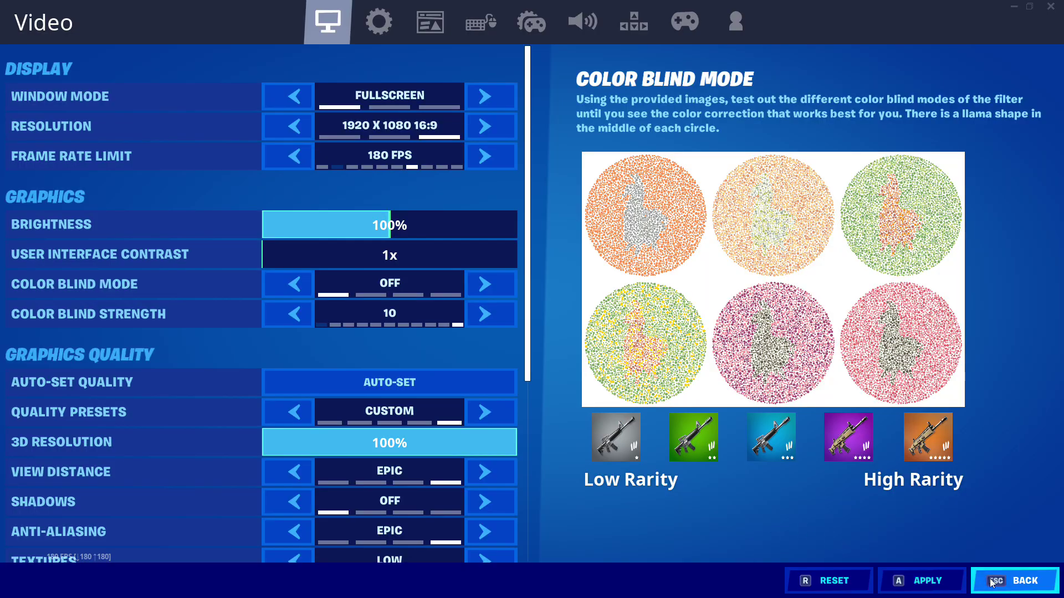
left_click(1012, 580)
left_click(703, 438)
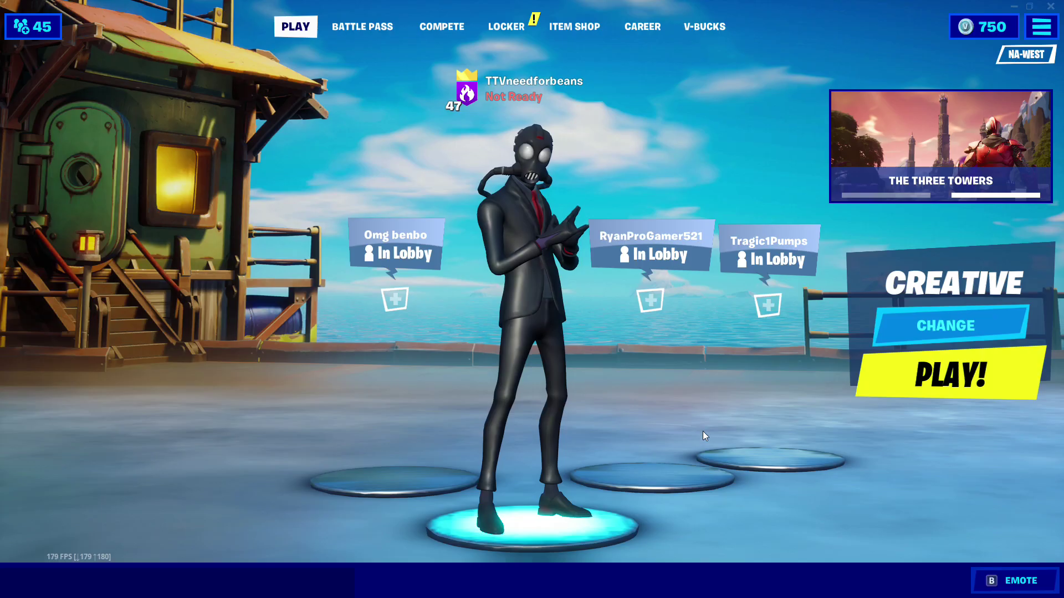
Step: Reopen Settings from the main menu, look over the options, and return to the lobby
left_click(1042, 25)
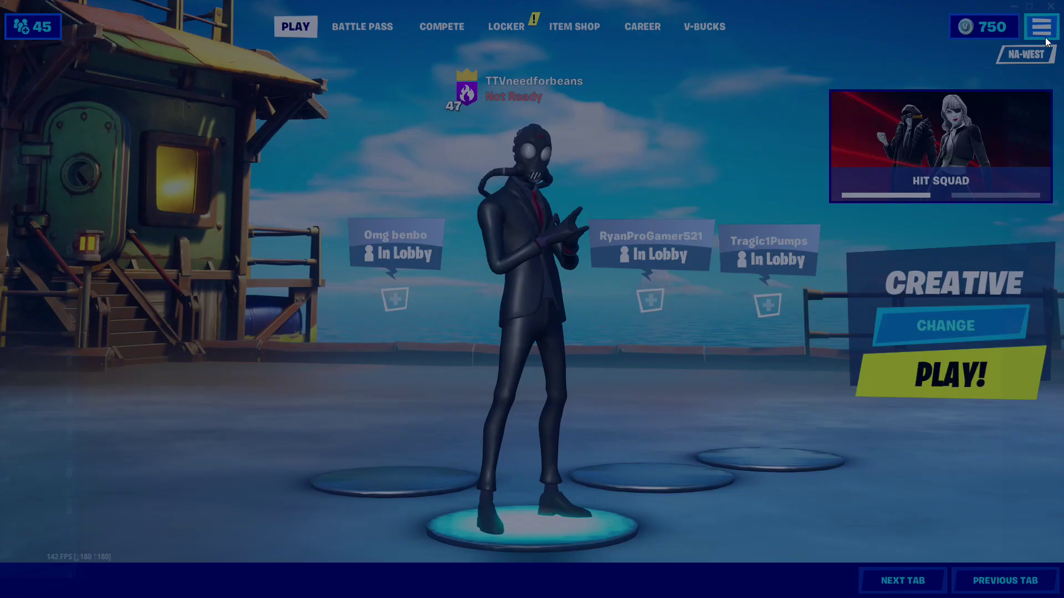
left_click(939, 58)
scroll(446, 314, "down", 2)
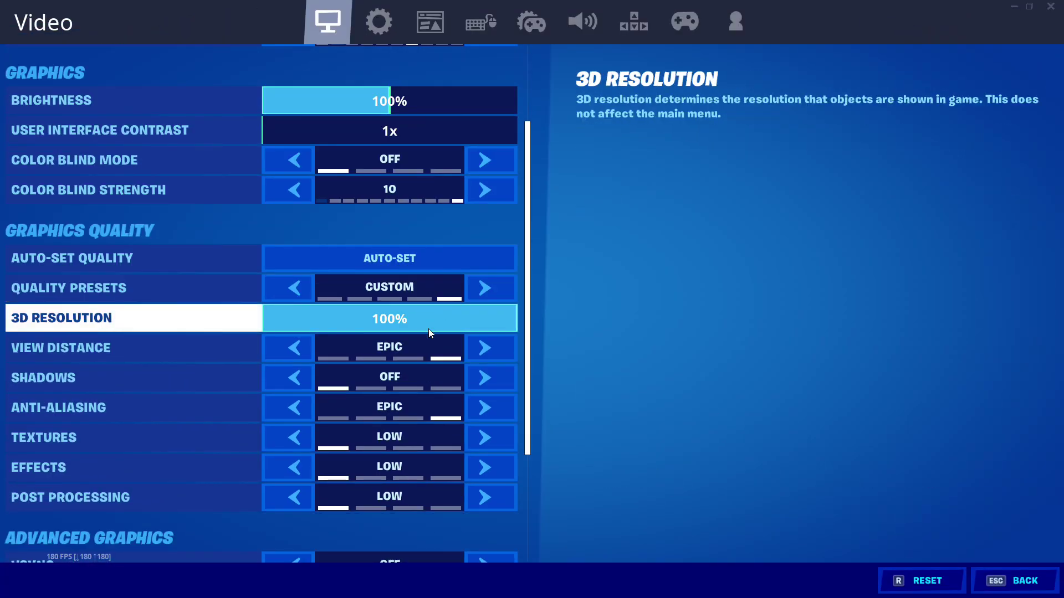
scroll(441, 338, "down", 3)
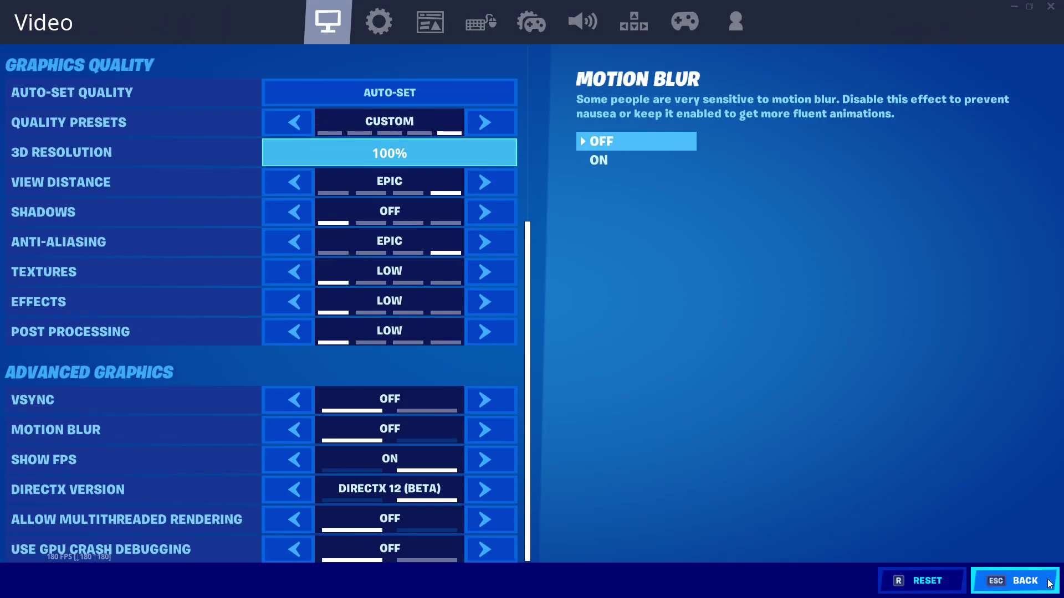
left_click(1014, 581)
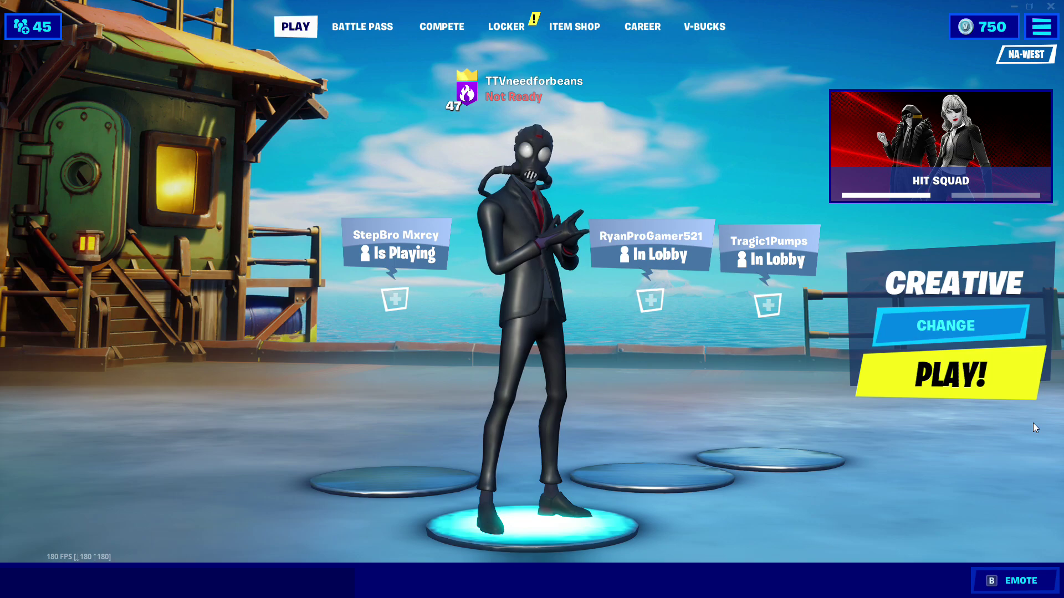
Step: Restore Fortnite from full screen to a window and nudge it slightly down and right
left_click(1026, 6)
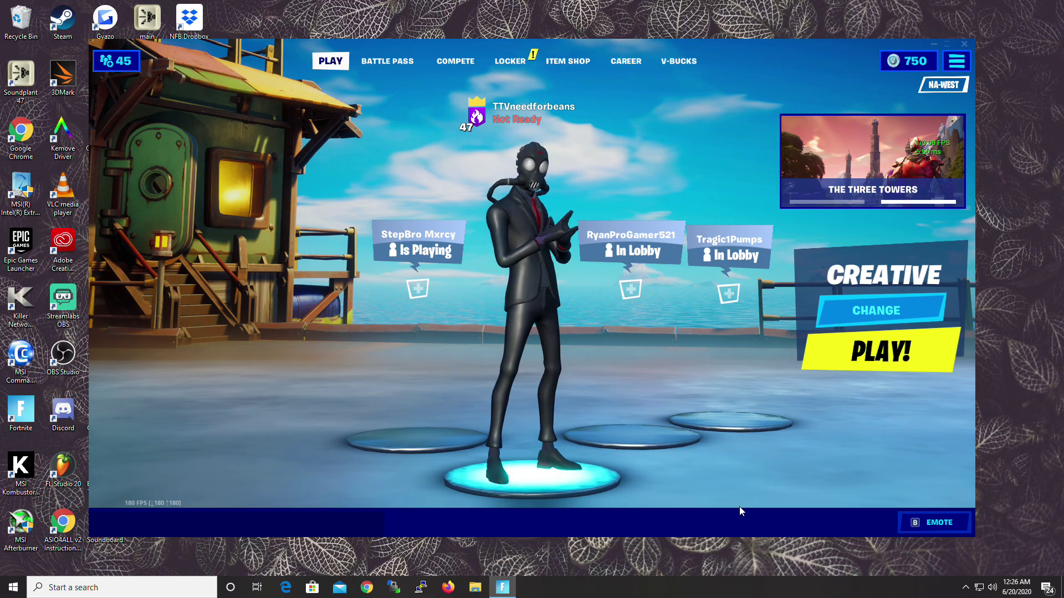
left_click_drag(757, 72, 776, 90)
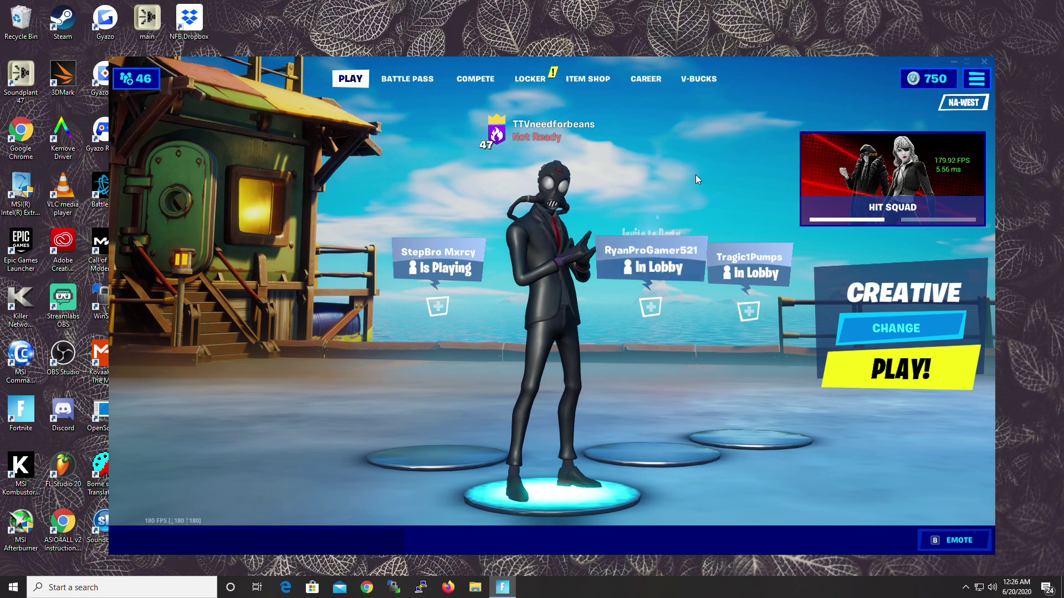
Step: Bring up Radeon Software with Alt+R and browse its General Media, Recording and Preferences options
key("alt+r")
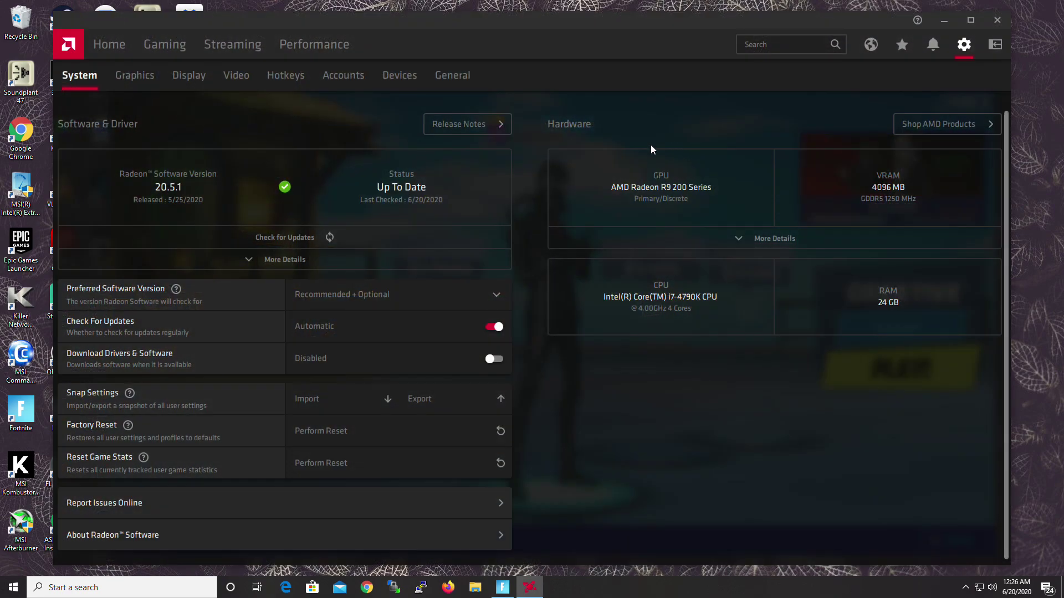
left_click(436, 73)
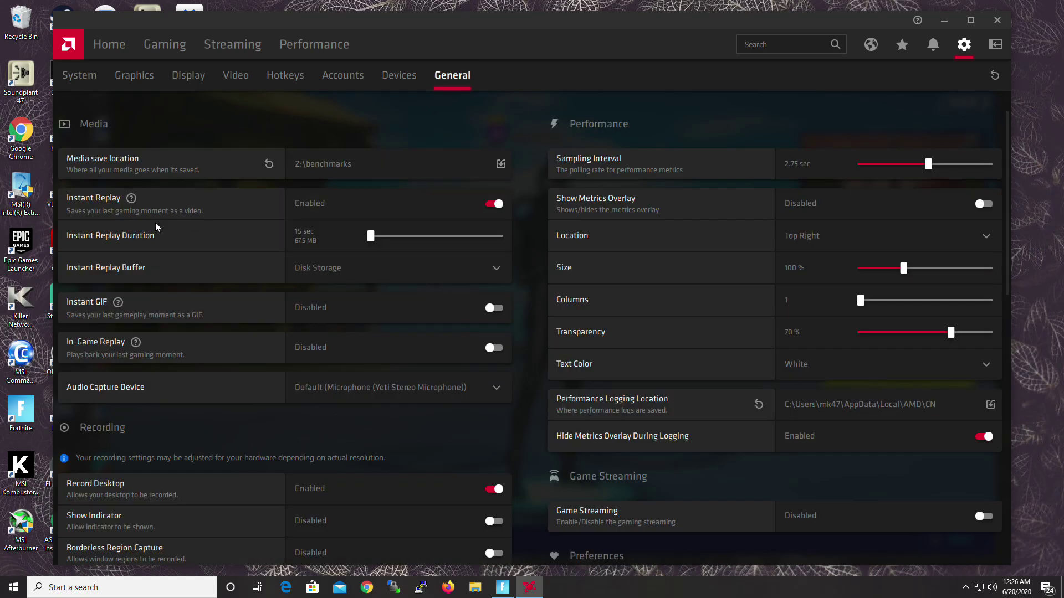
scroll(168, 231, "down", 10)
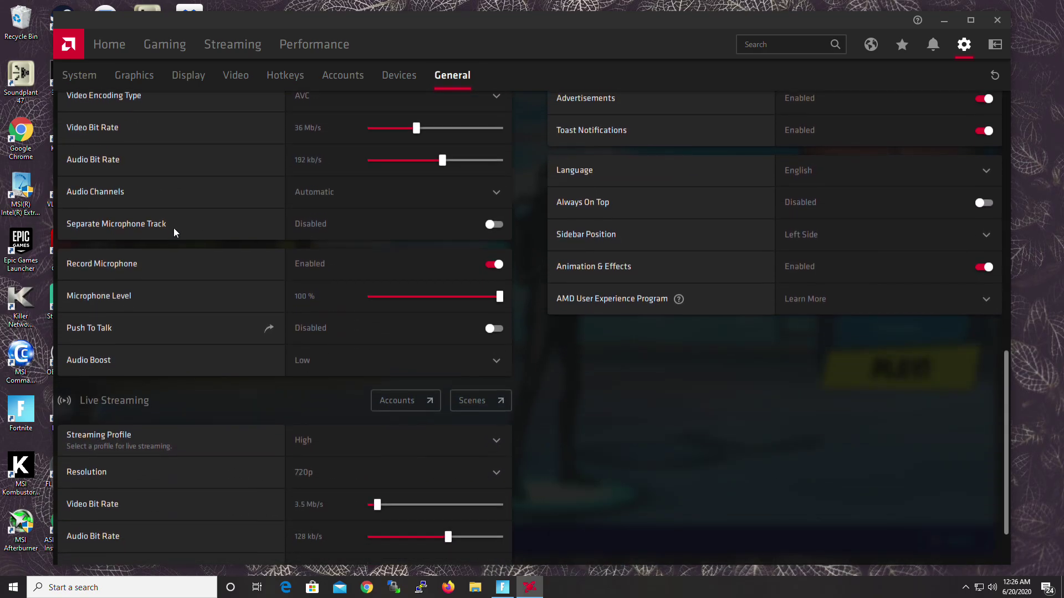
scroll(174, 228, "up", 8)
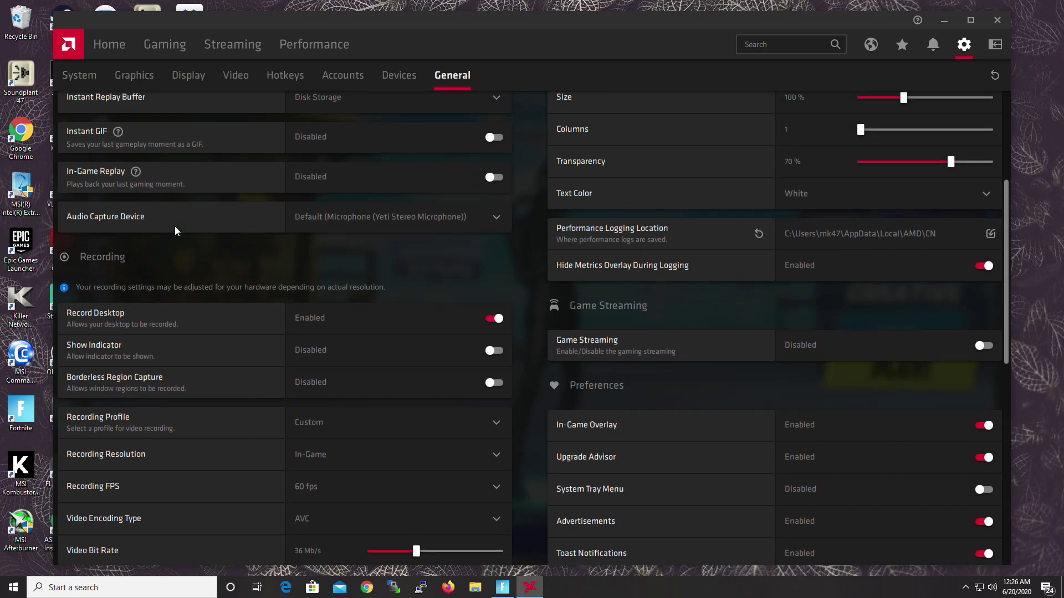
scroll(174, 226, "up", 1)
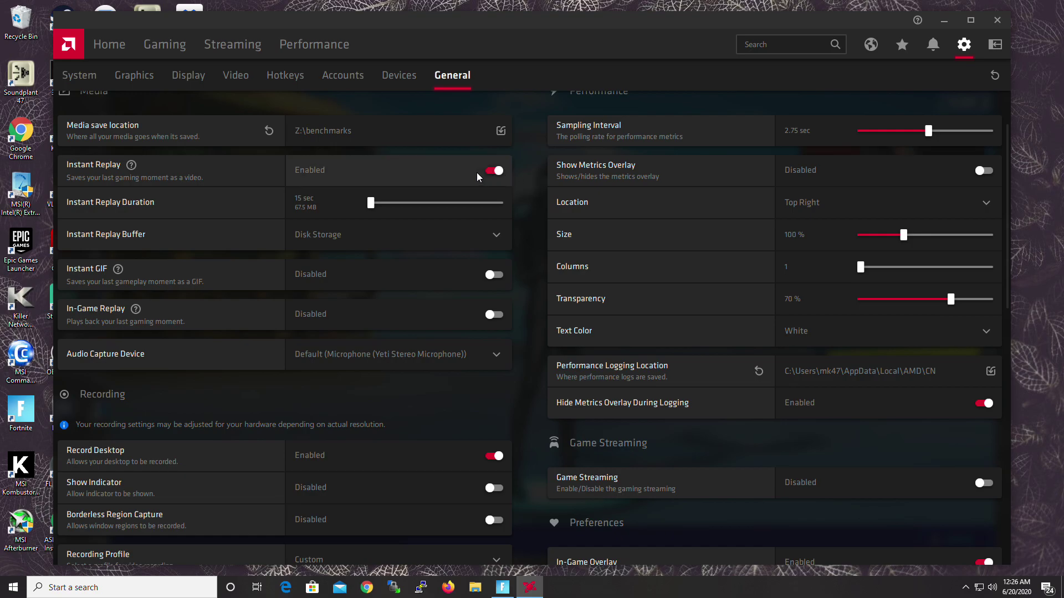
scroll(494, 219, "down", 7)
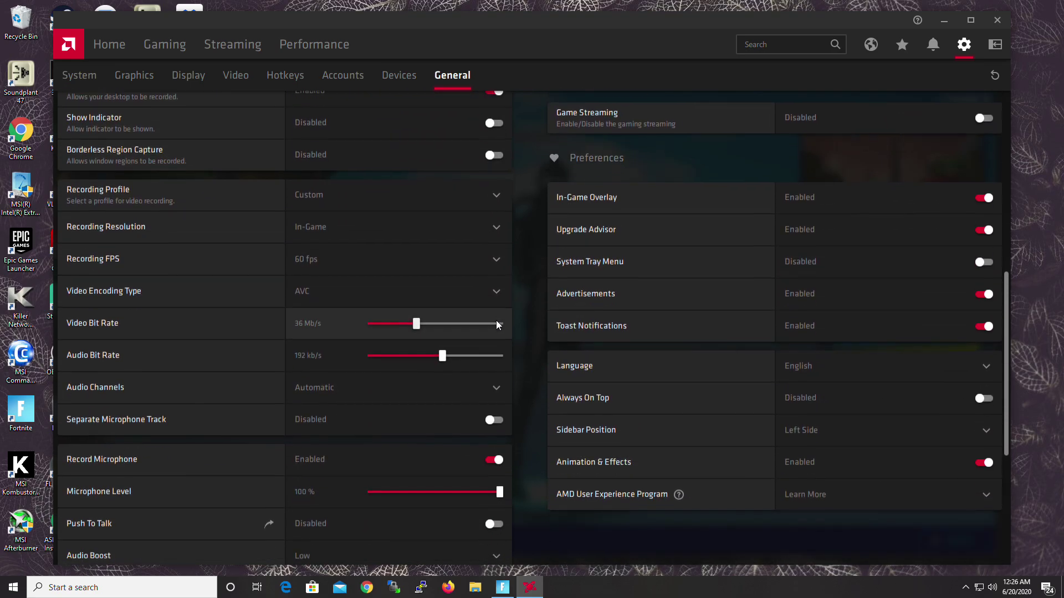
scroll(447, 277, "up", 8)
scroll(466, 315, "down", 4)
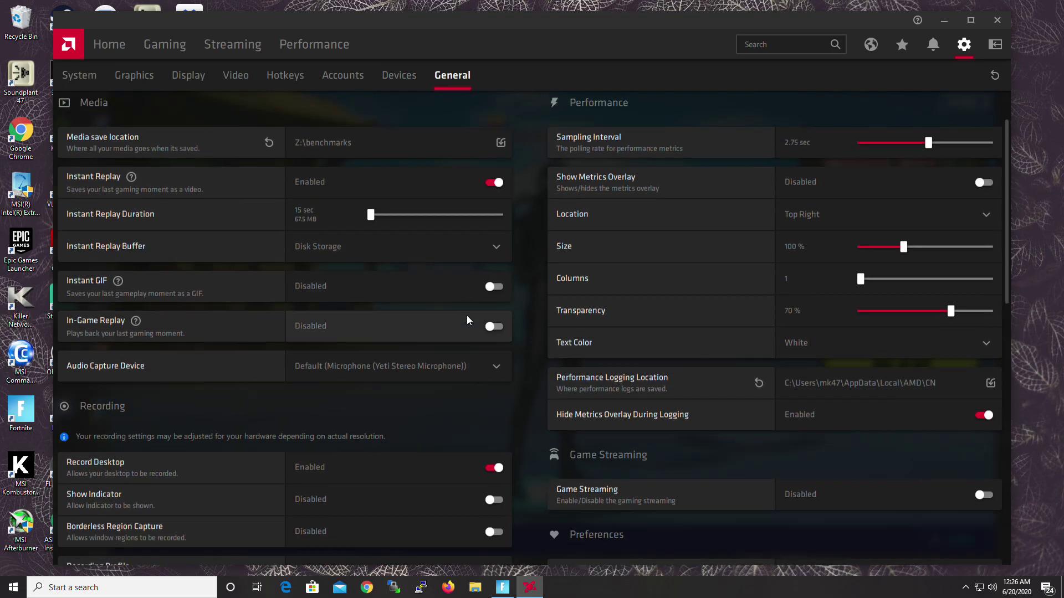
scroll(466, 314, "down", 2)
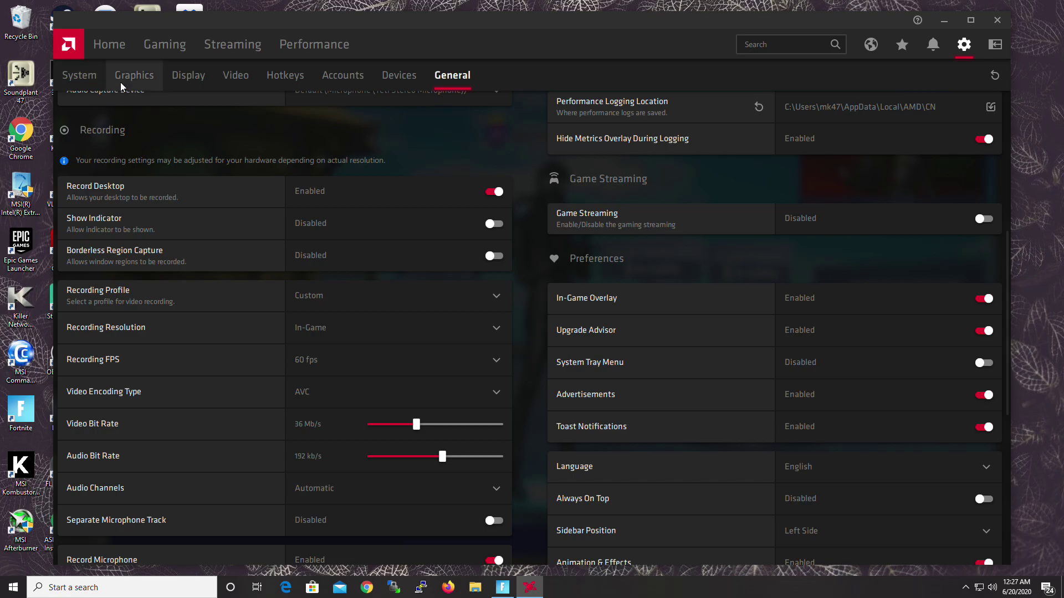
Step: Check Fortnite's game page, then return to Global Graphics showing Custom profile with Anti-Lag disabled
left_click(137, 77)
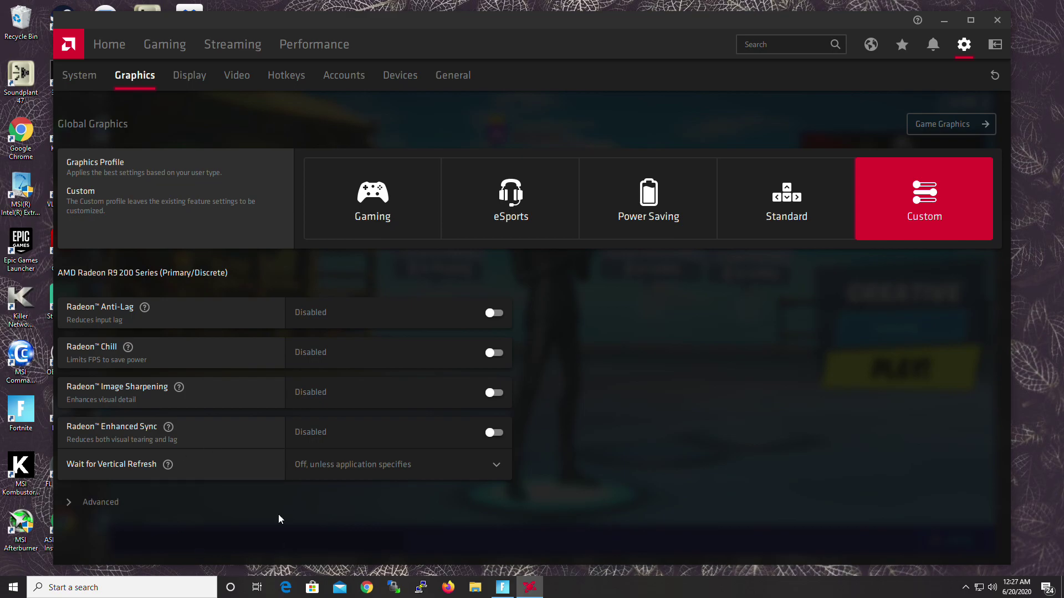
left_click(933, 124)
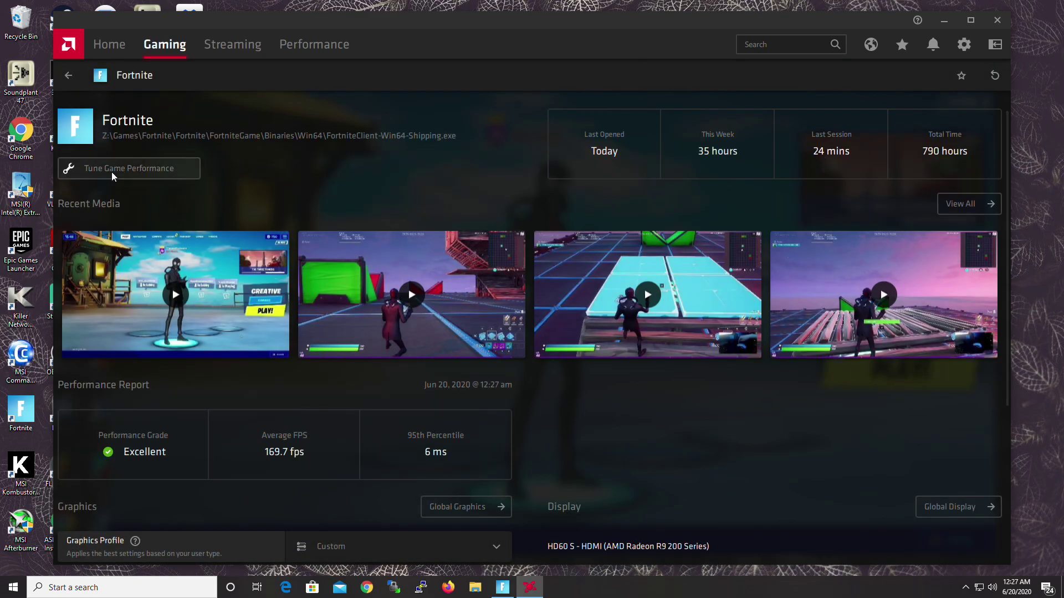
left_click(69, 78)
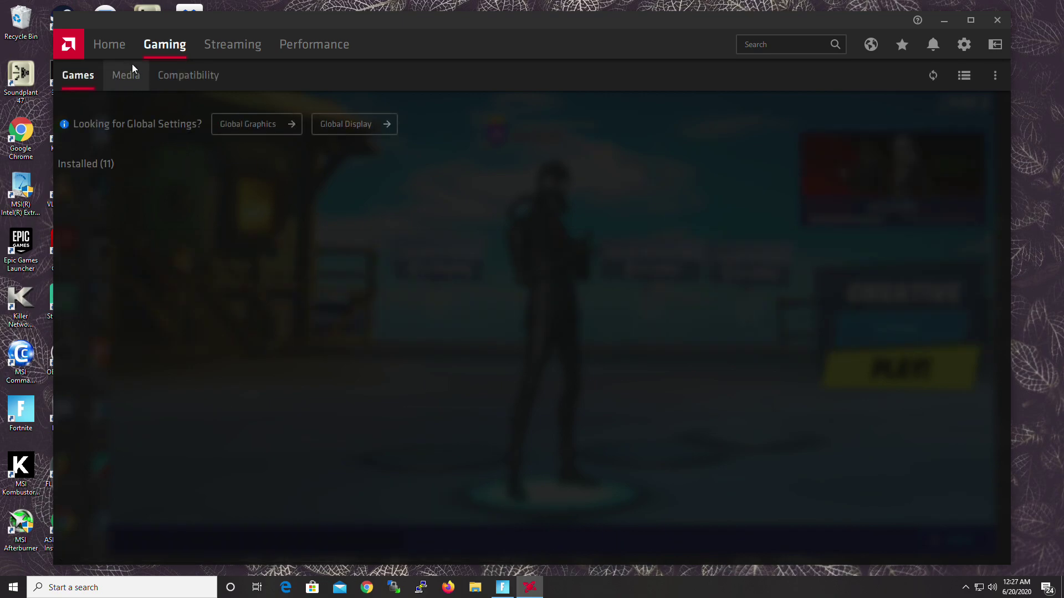
left_click(964, 45)
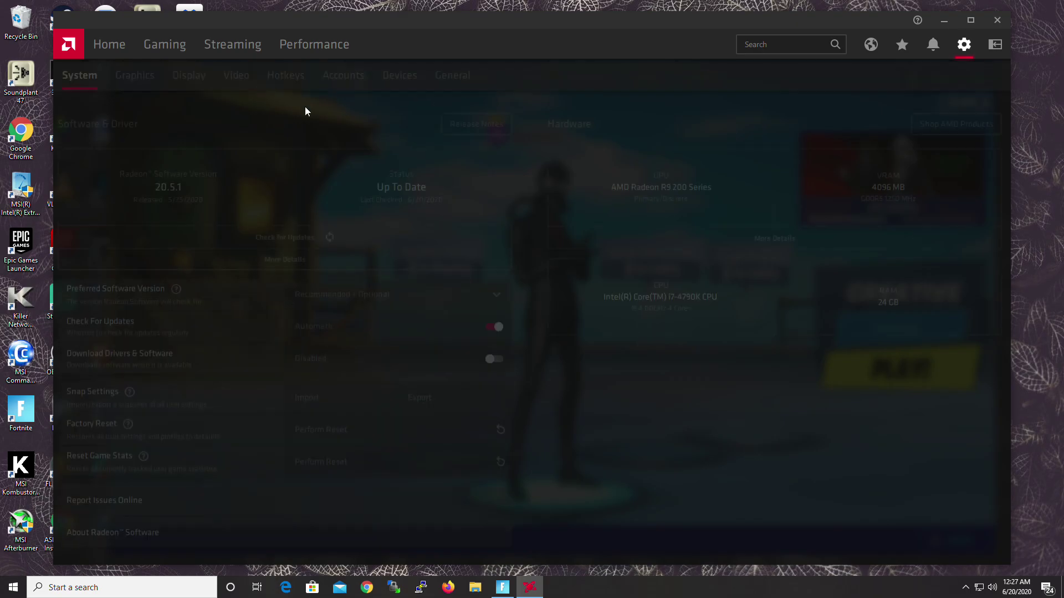
left_click(137, 75)
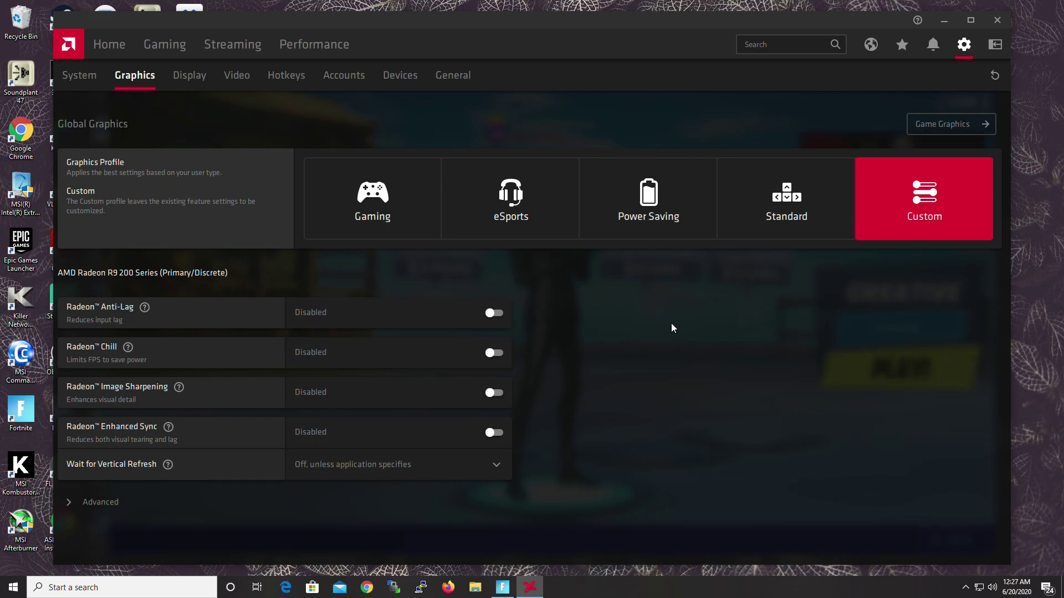
Step: Inspect Fortnite's Tune Game Performance profiles and live metrics, then collapse Radeon Software to the sidebar
left_click(962, 124)
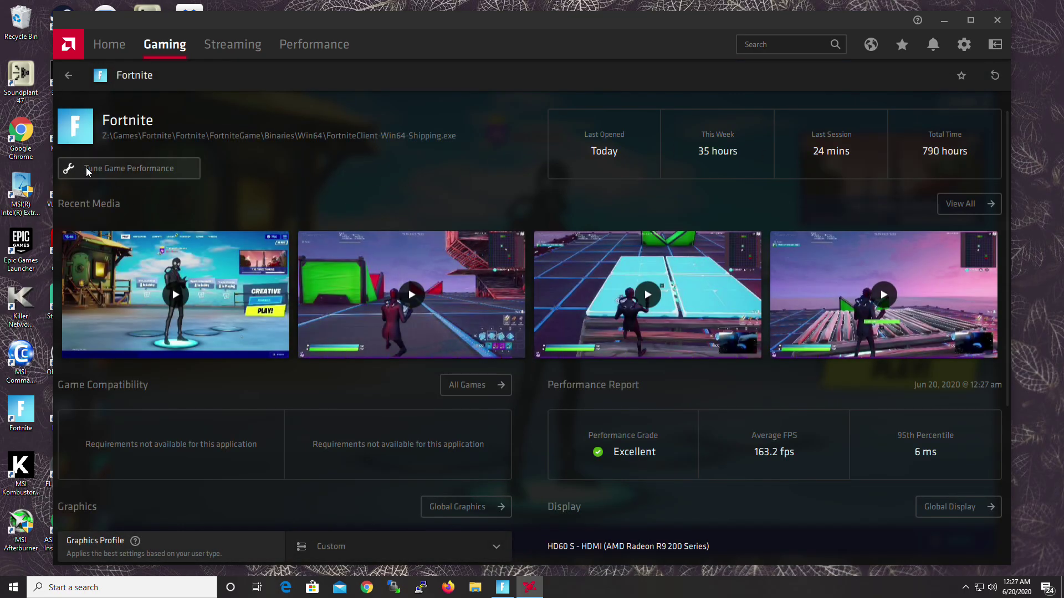
left_click(86, 169)
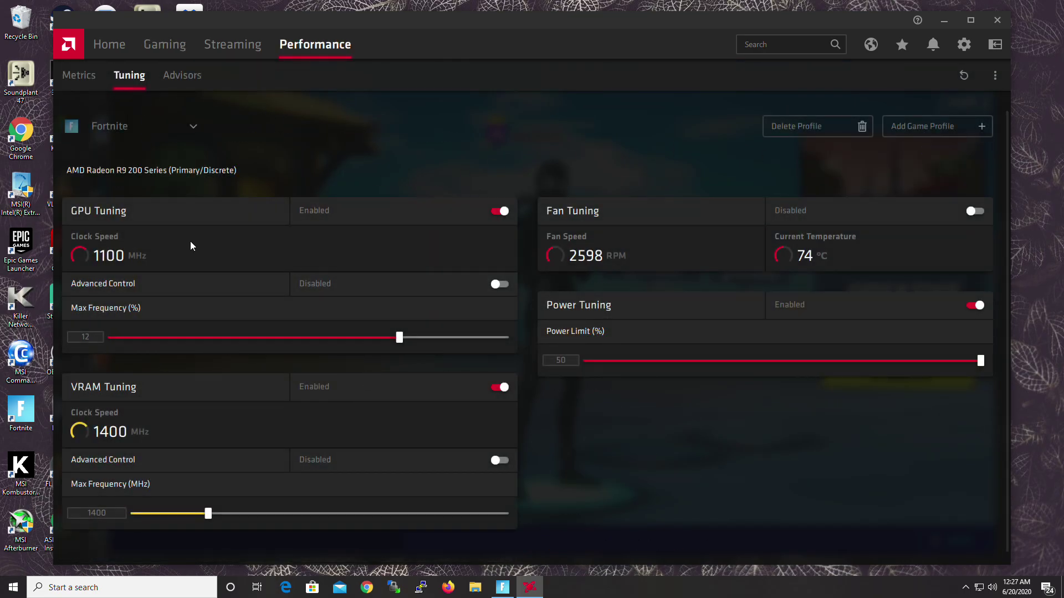
left_click(178, 127)
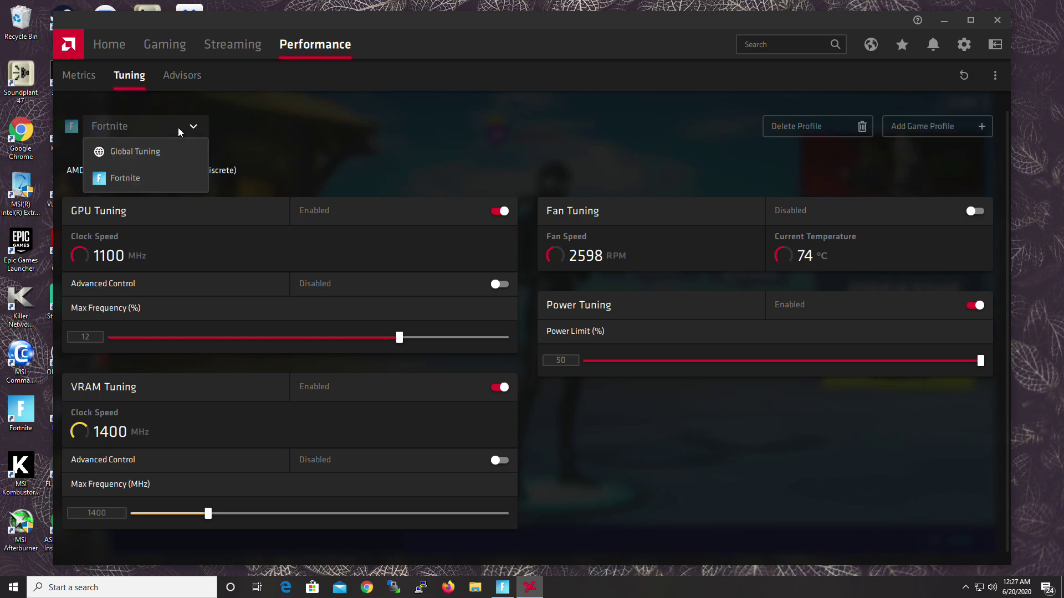
left_click(753, 174)
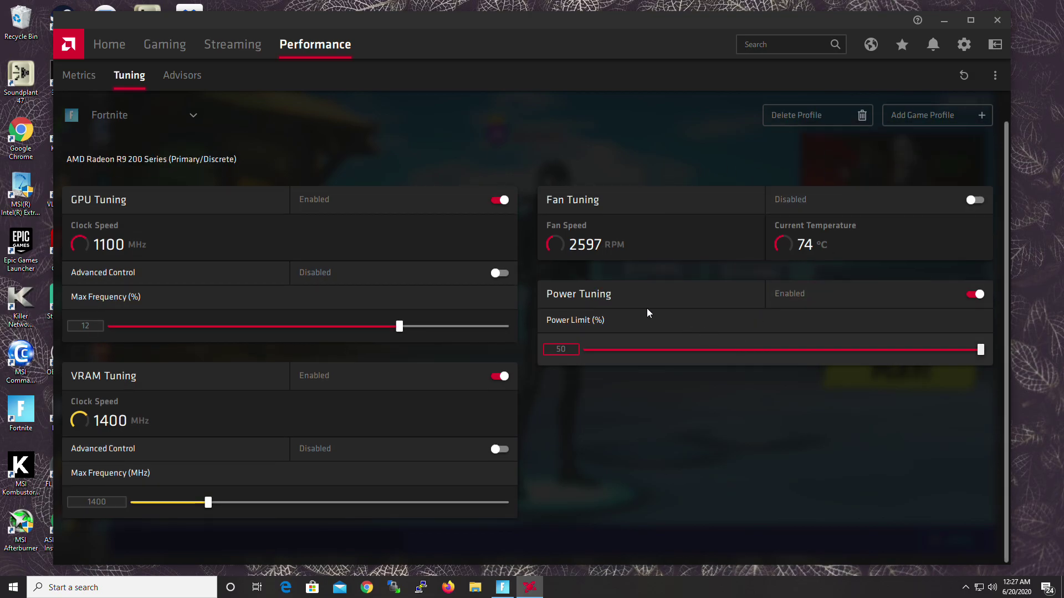
left_click(92, 78)
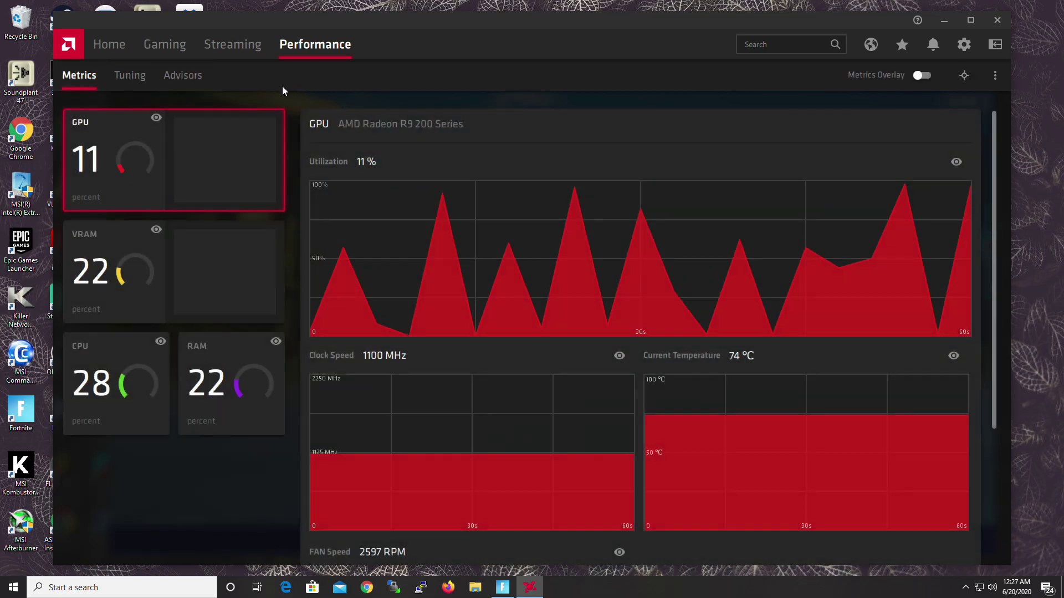
left_click(131, 80)
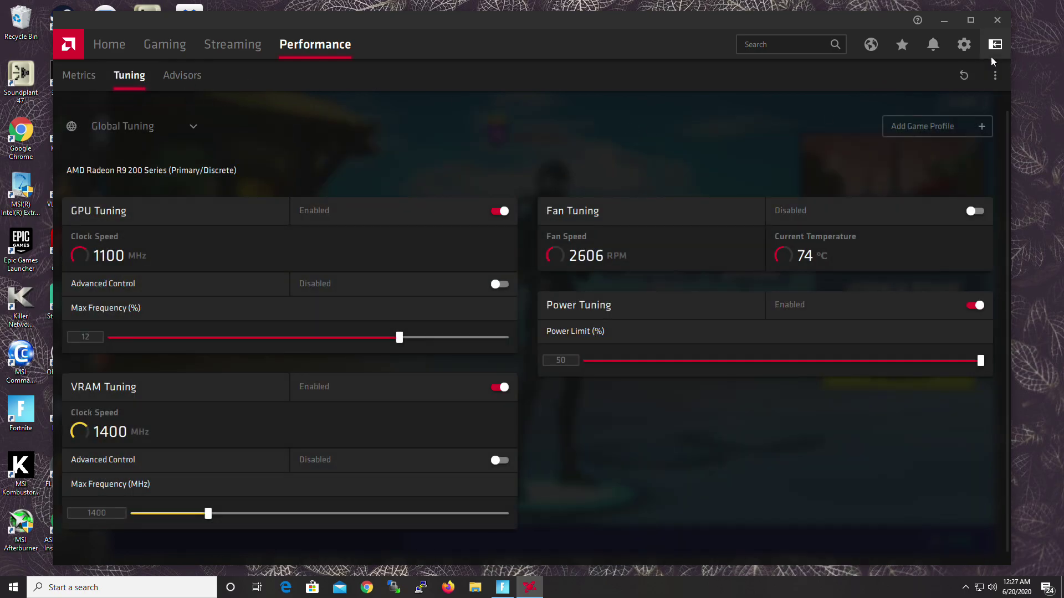
left_click(991, 49)
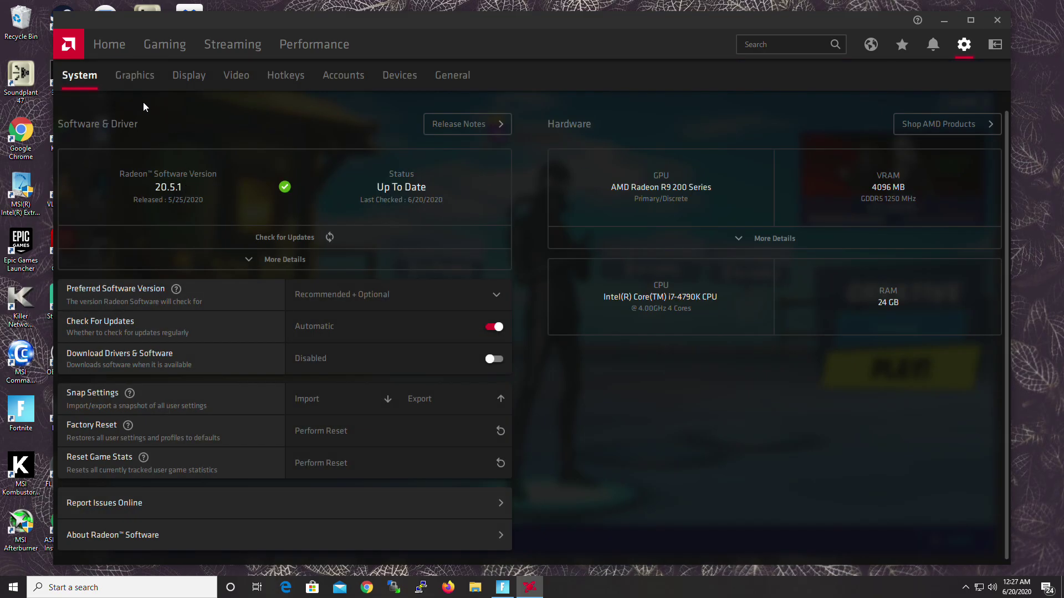
Step: Expand the Global Graphics Advanced section to review anti-aliasing options, then go to Fortnite's game page
left_click(149, 86)
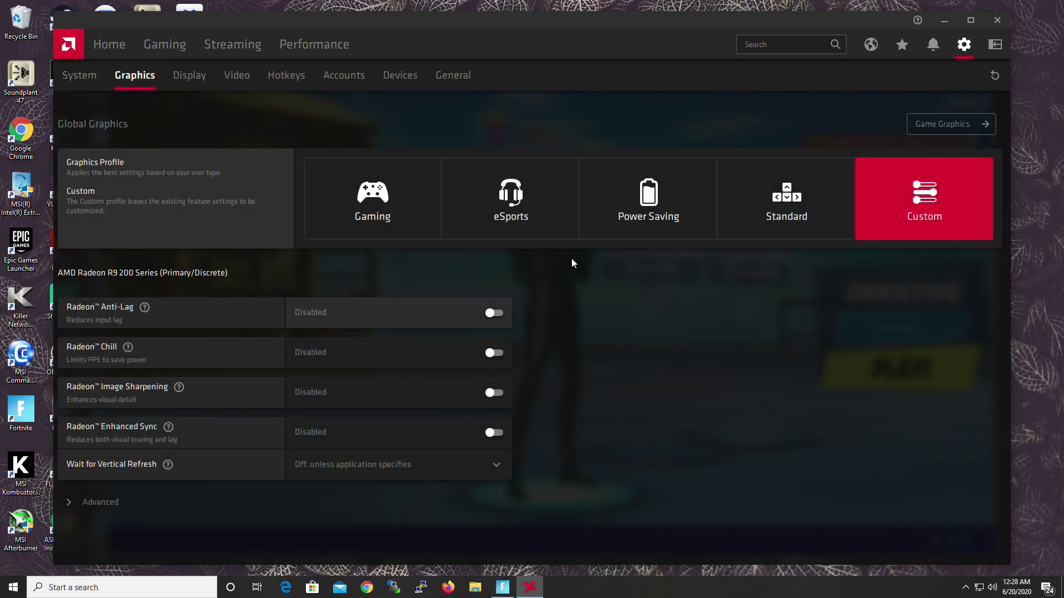
left_click(93, 504)
scroll(305, 469, "down", 5)
scroll(302, 444, "up", 3)
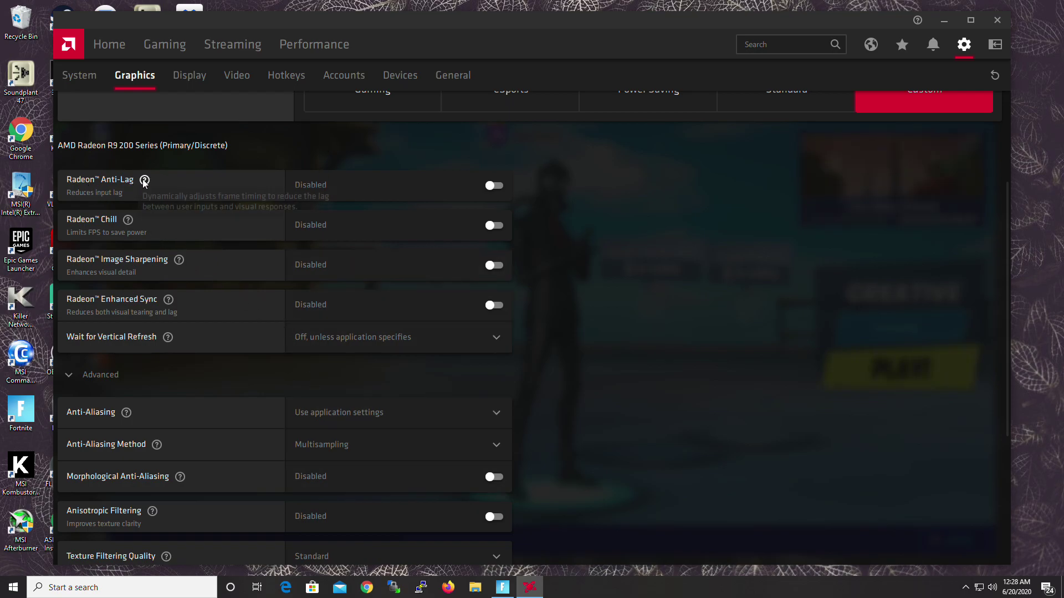
scroll(592, 275, "up", 3)
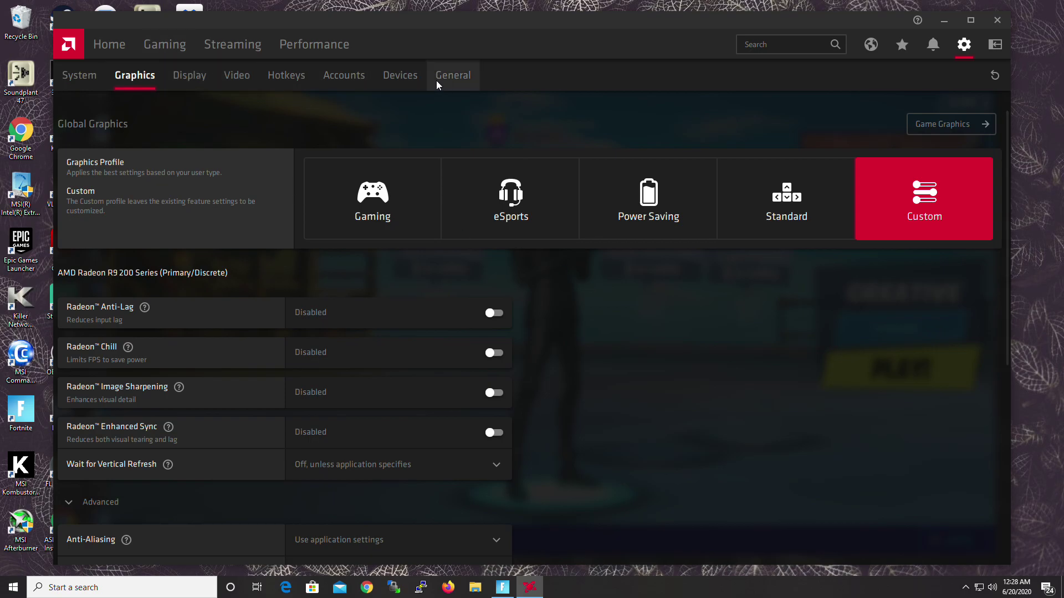
left_click(168, 55)
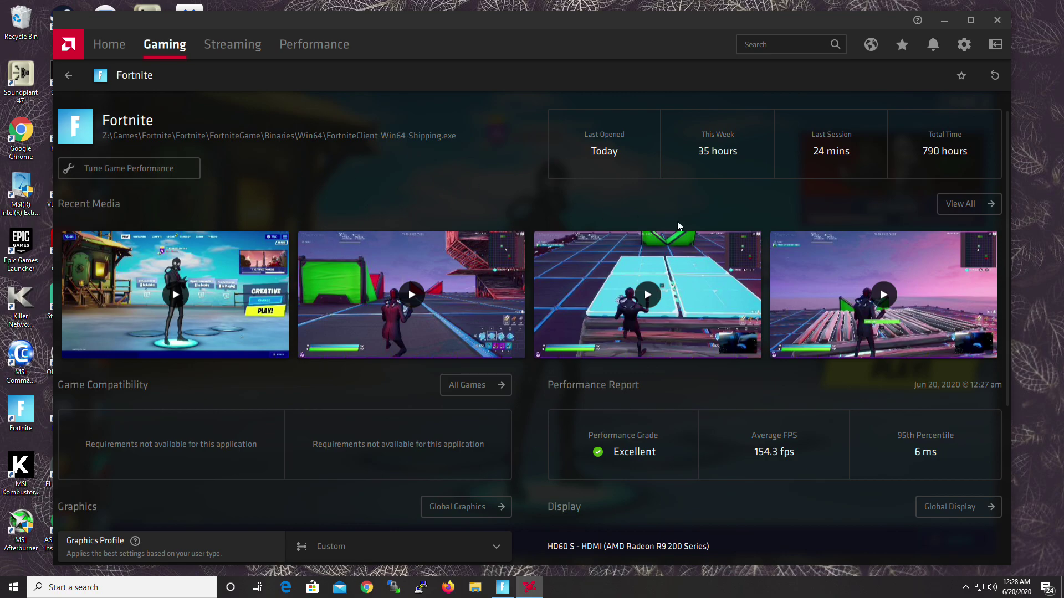
Step: Review the Fortnite profile: Radeon Anti-Lag on; Chill, Image Sharpening and Enhanced Sync off
scroll(679, 227, "down", 4)
scroll(223, 266, "up", 4)
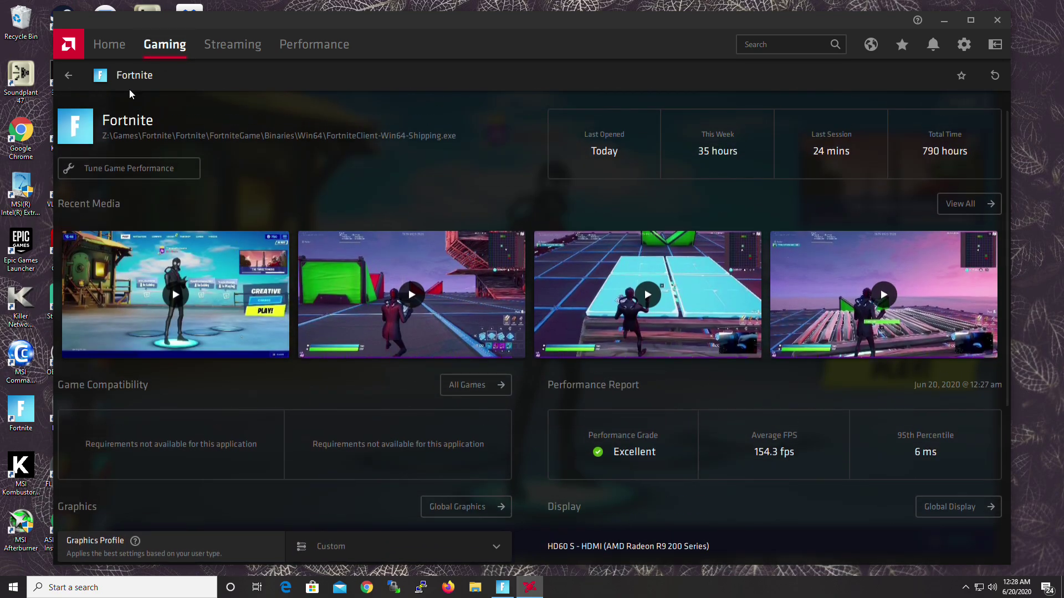
scroll(176, 443, "down", 4)
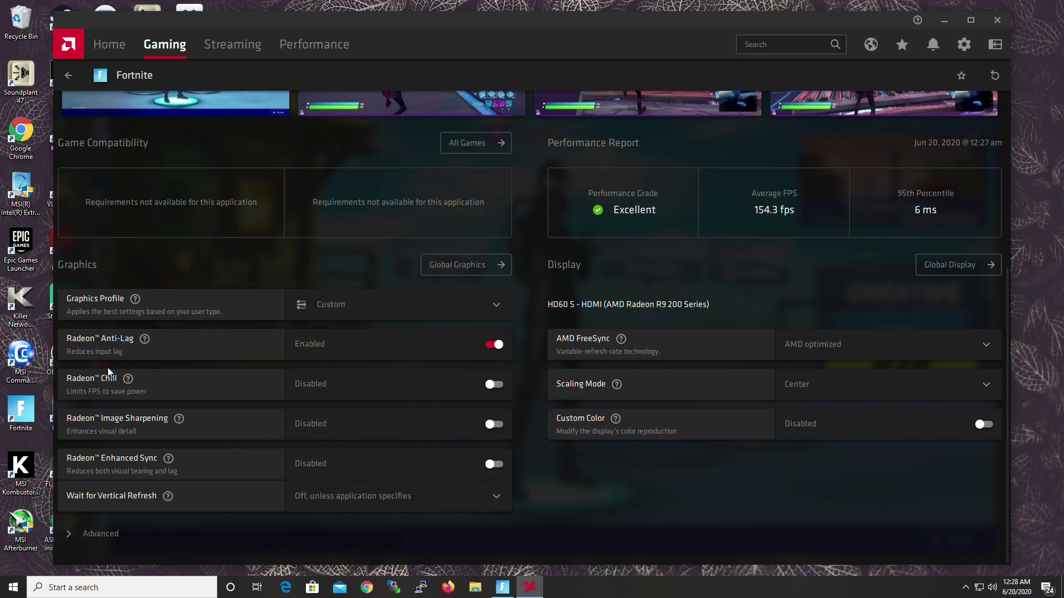
Step: In the advanced graphics options, keep Multisampling as the anti-aliasing method
mouse_move(143, 341)
mouse_move(169, 459)
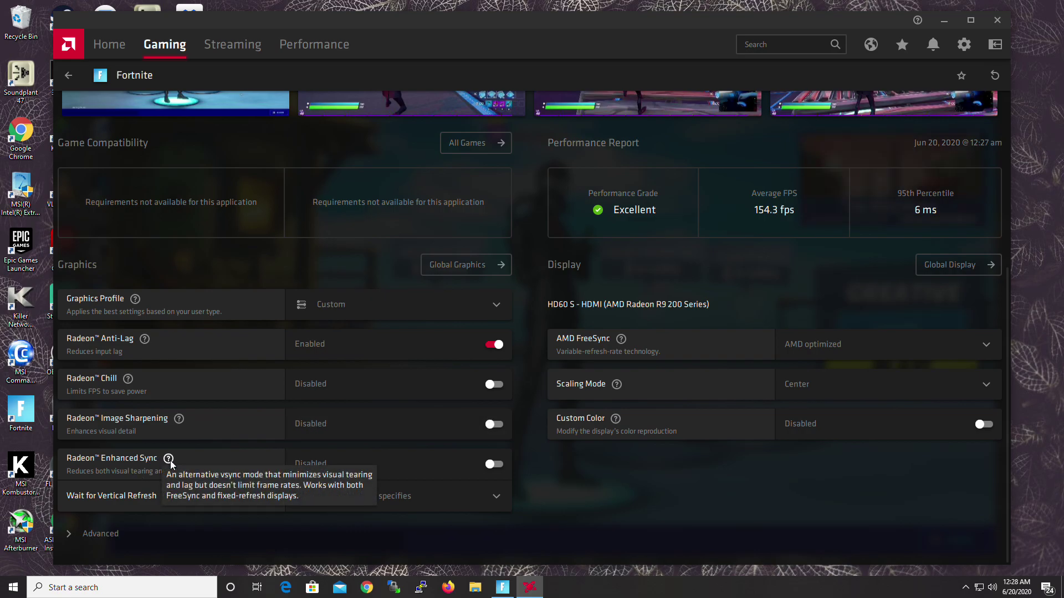
left_click(77, 535)
scroll(274, 407, "down", 2)
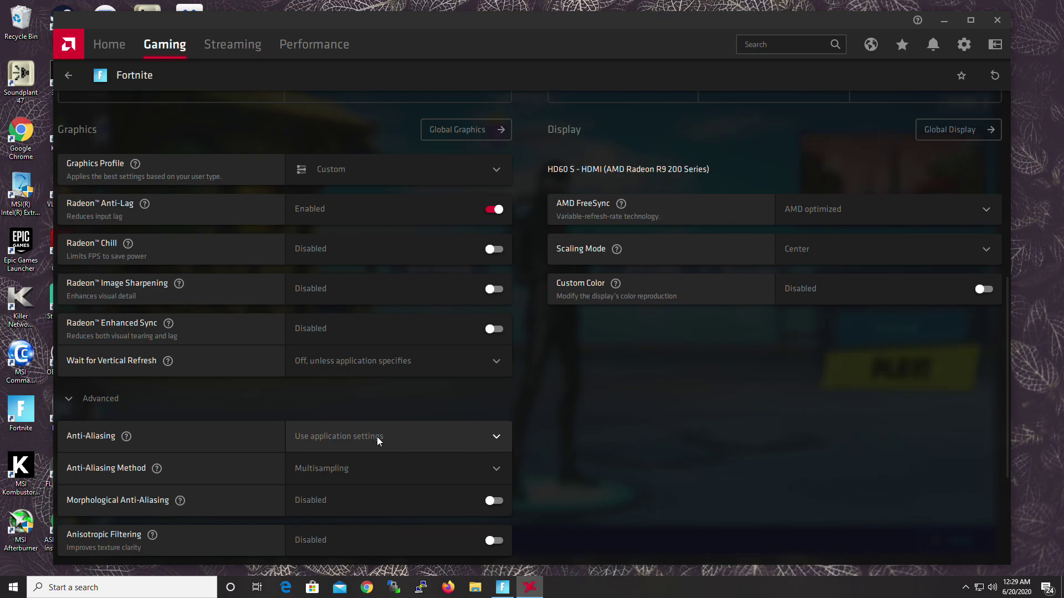
left_click(500, 475)
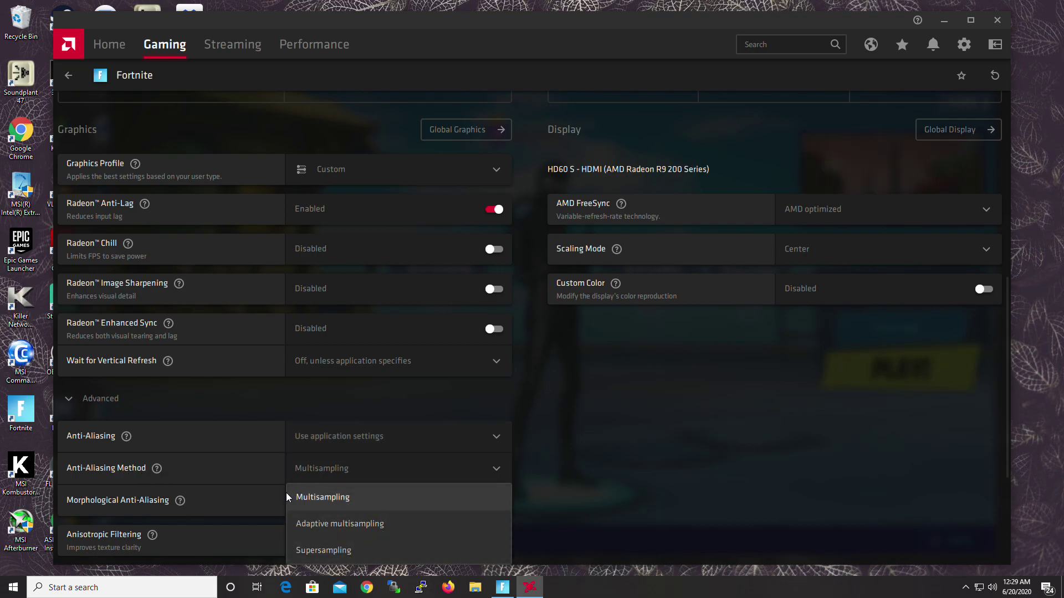
left_click(329, 499)
left_click(343, 475)
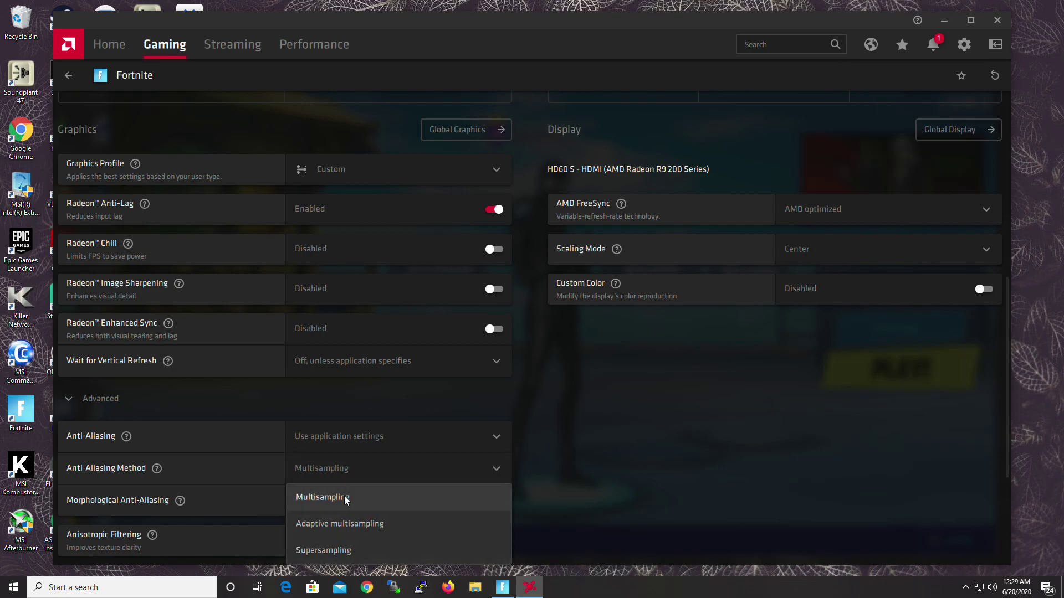
left_click(344, 496)
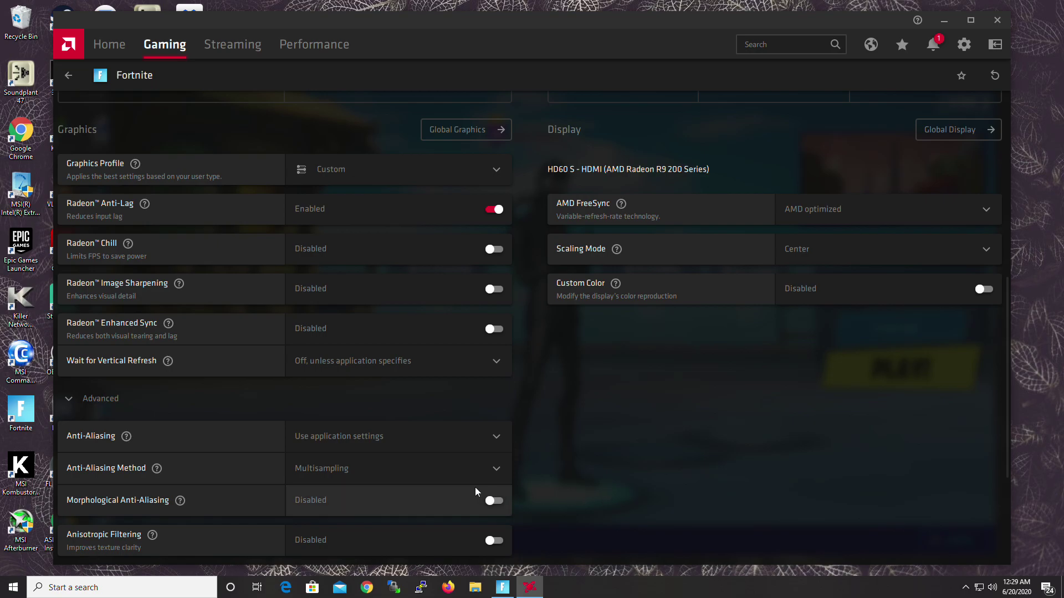
left_click(443, 472)
left_click(364, 502)
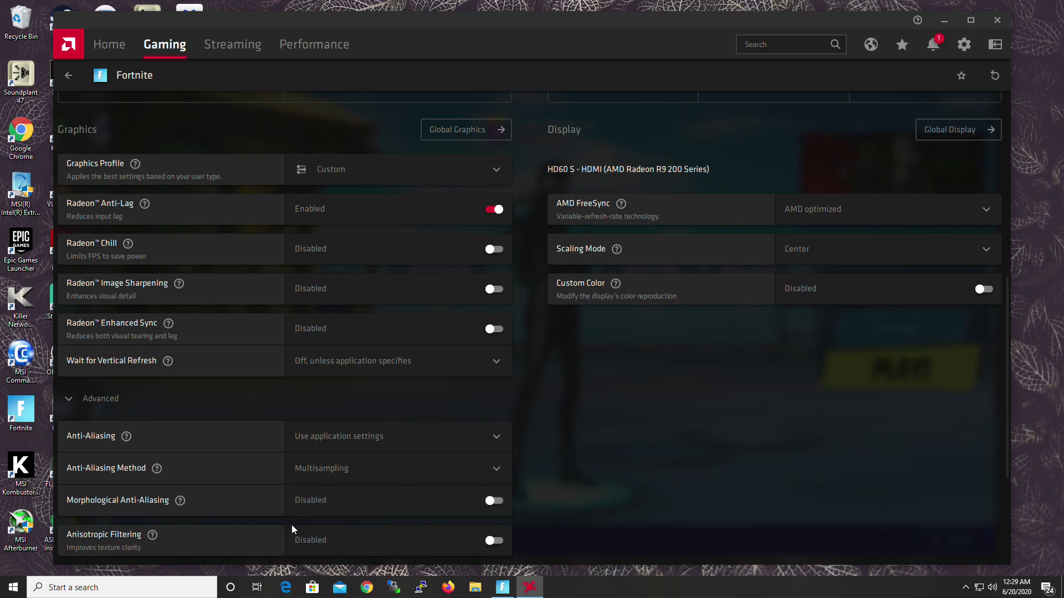
mouse_move(179, 501)
scroll(646, 483, "down", 2)
scroll(646, 484, "down", 2)
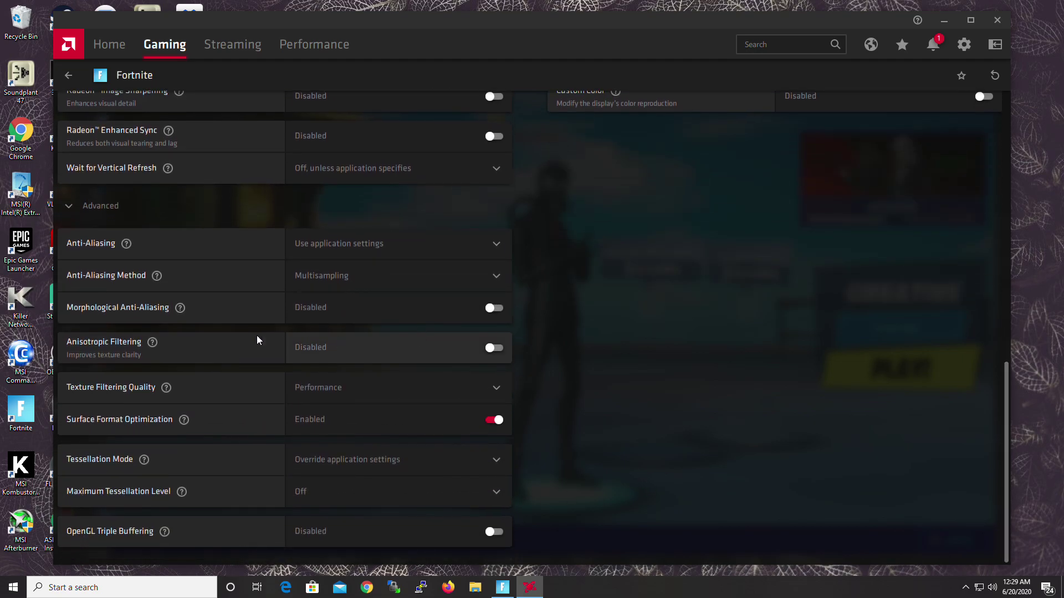
mouse_move(153, 343)
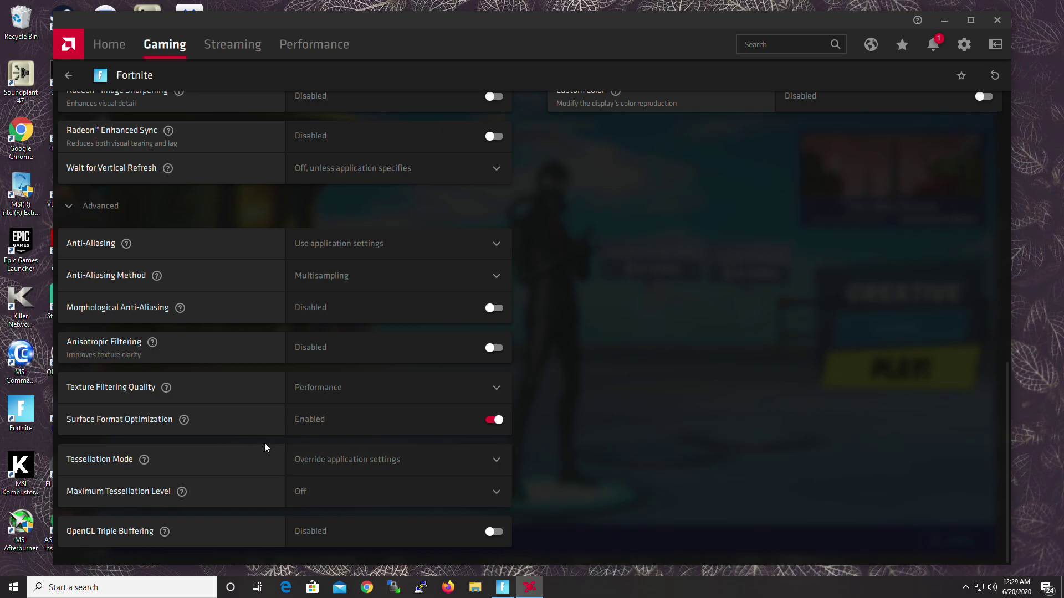
mouse_move(167, 392)
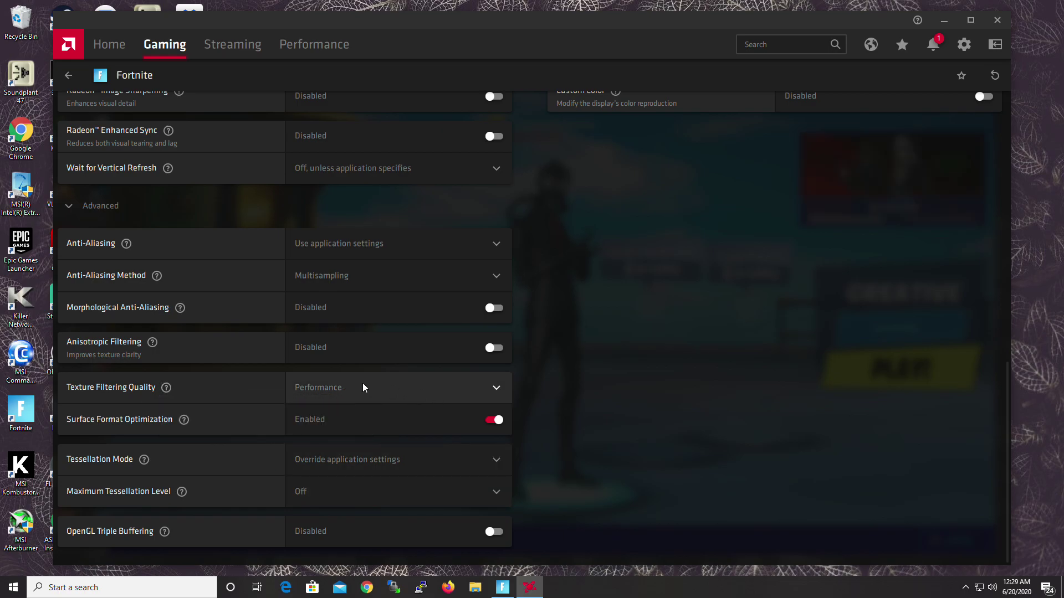
left_click(474, 387)
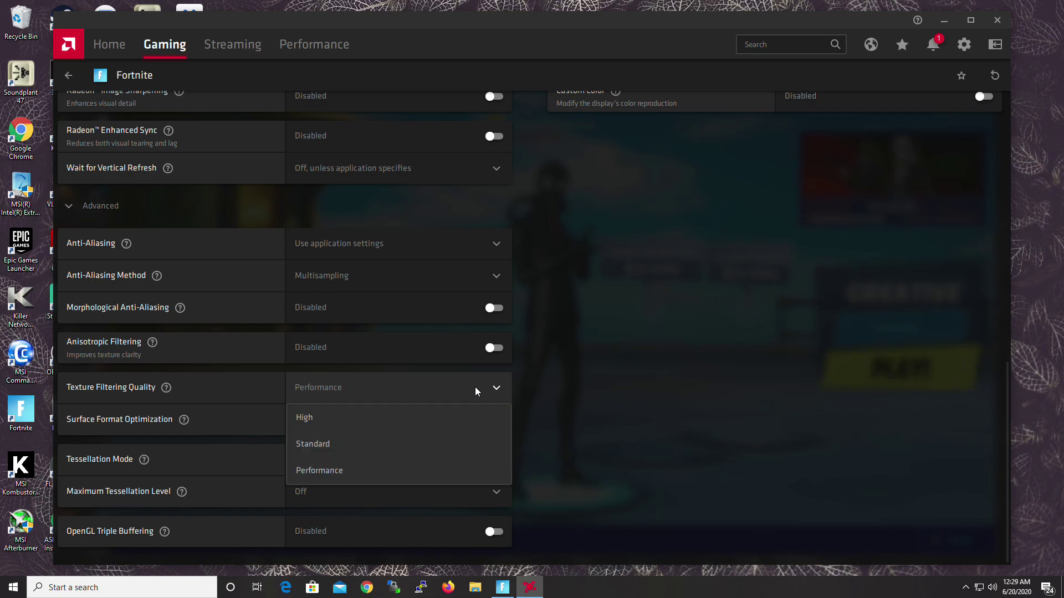
left_click(363, 465)
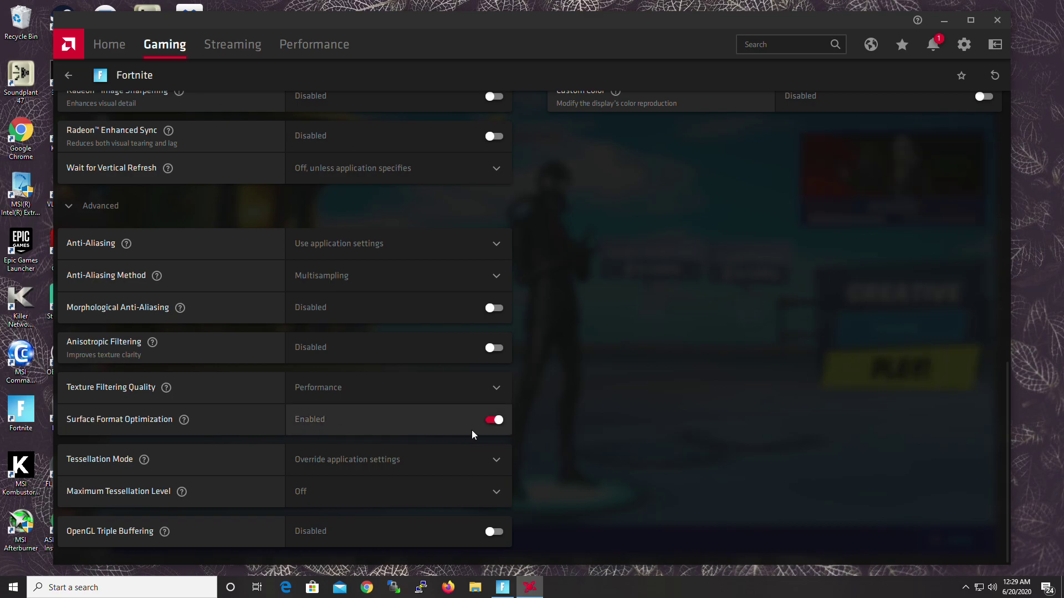
mouse_move(184, 421)
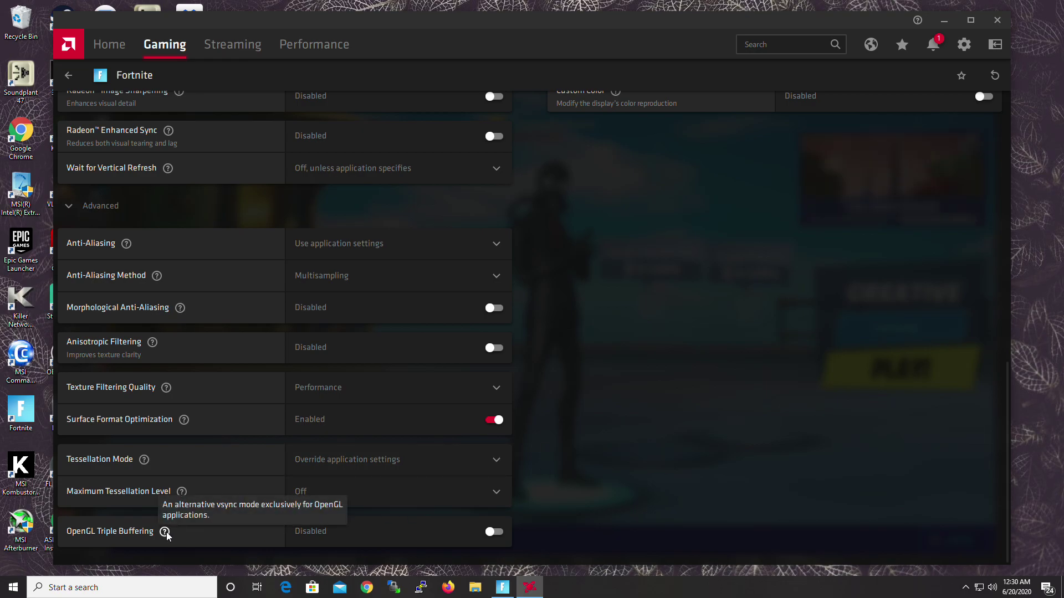
scroll(665, 444, "up", 6)
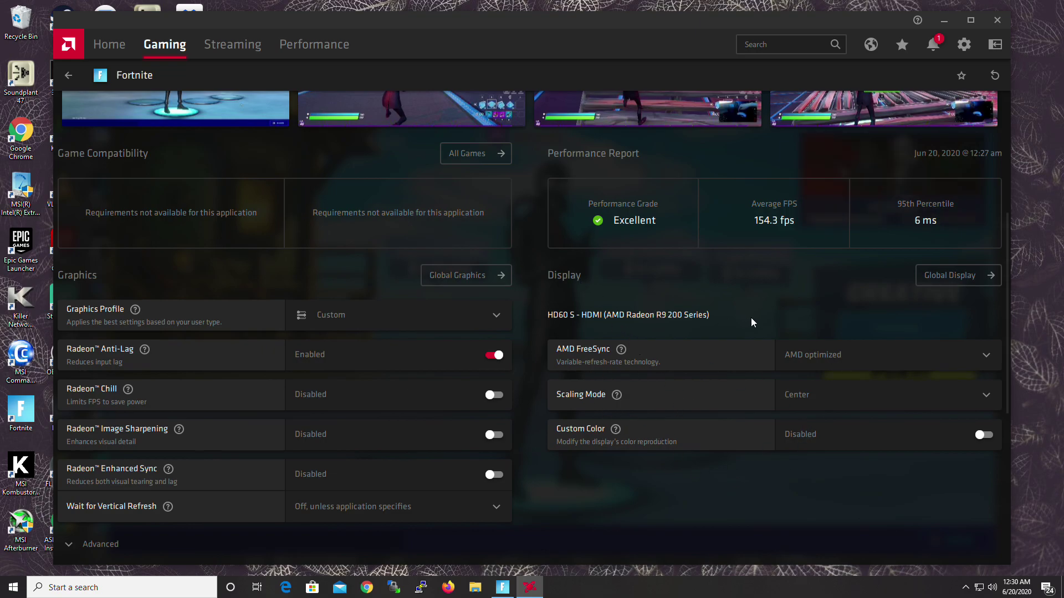
mouse_move(621, 352)
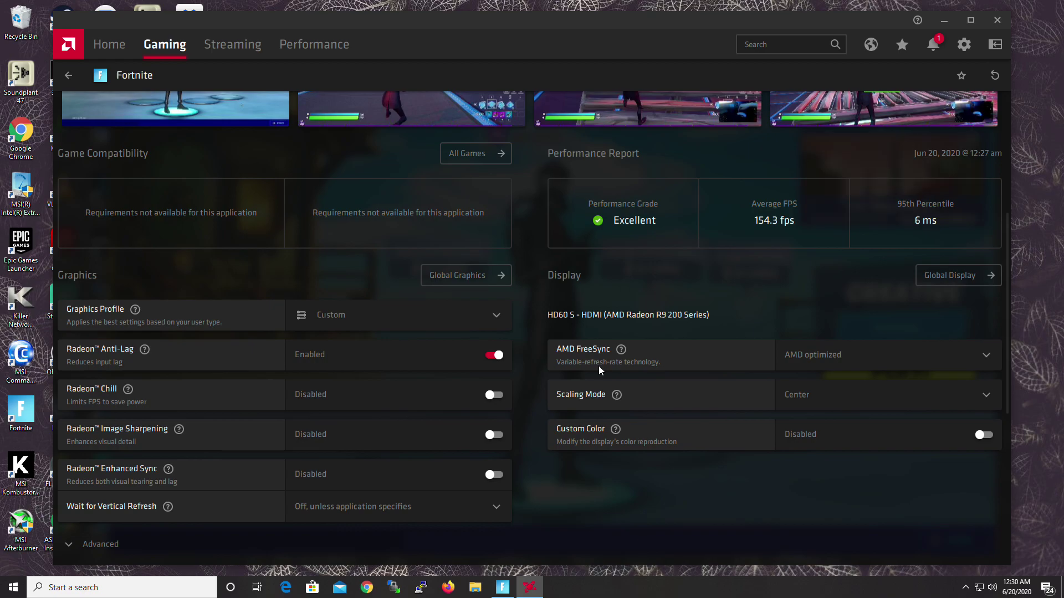
mouse_move(621, 354)
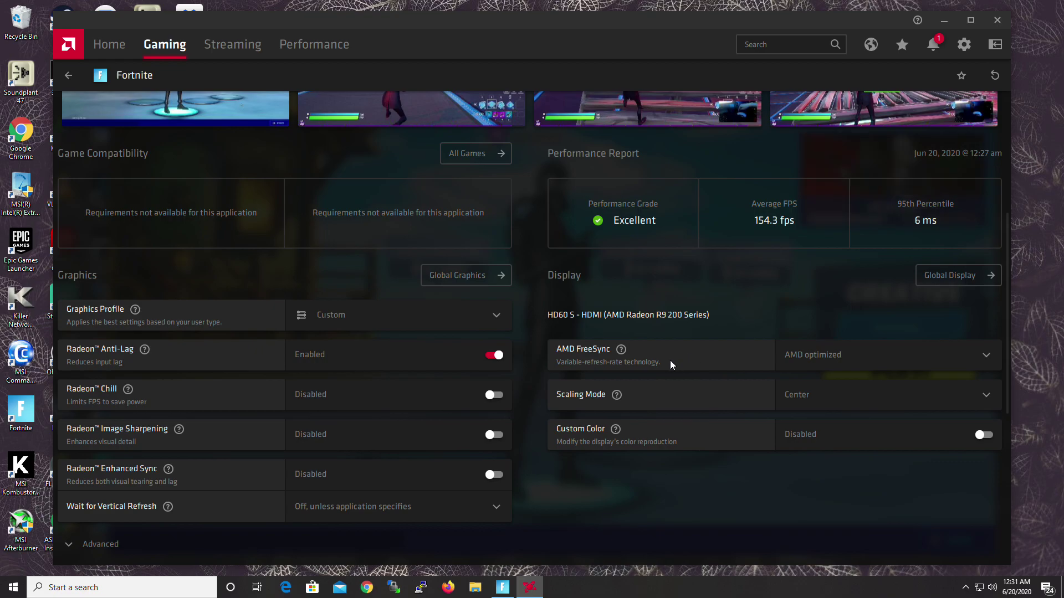
mouse_move(620, 397)
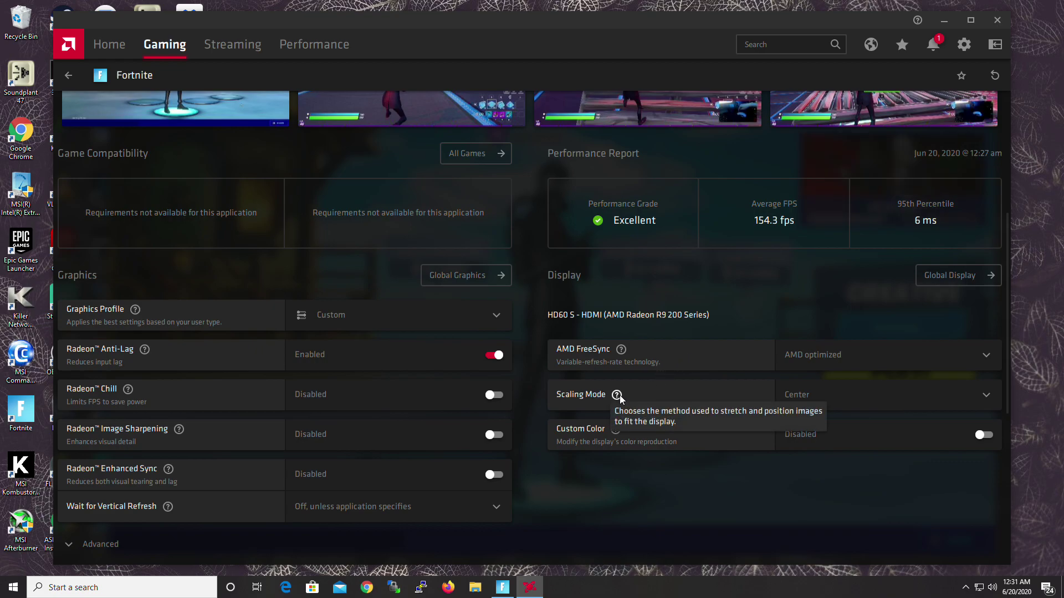
left_click(813, 406)
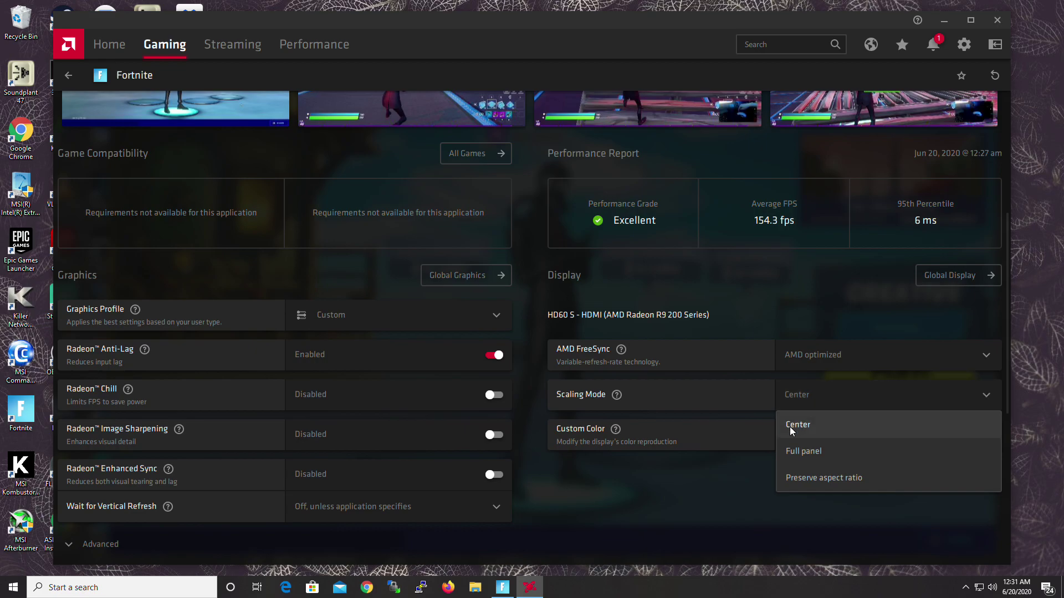
left_click(693, 491)
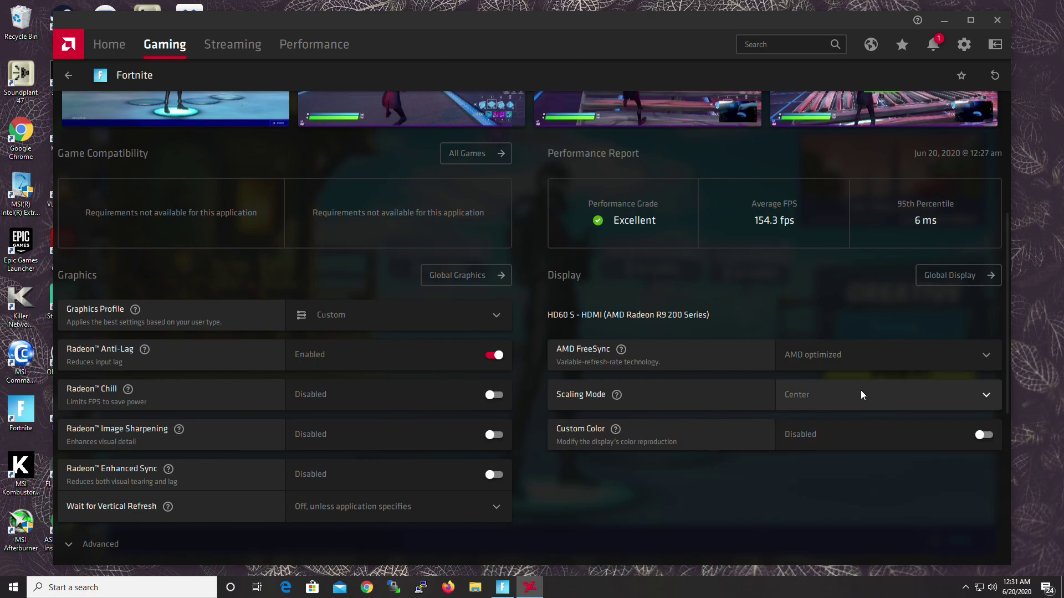
mouse_move(616, 431)
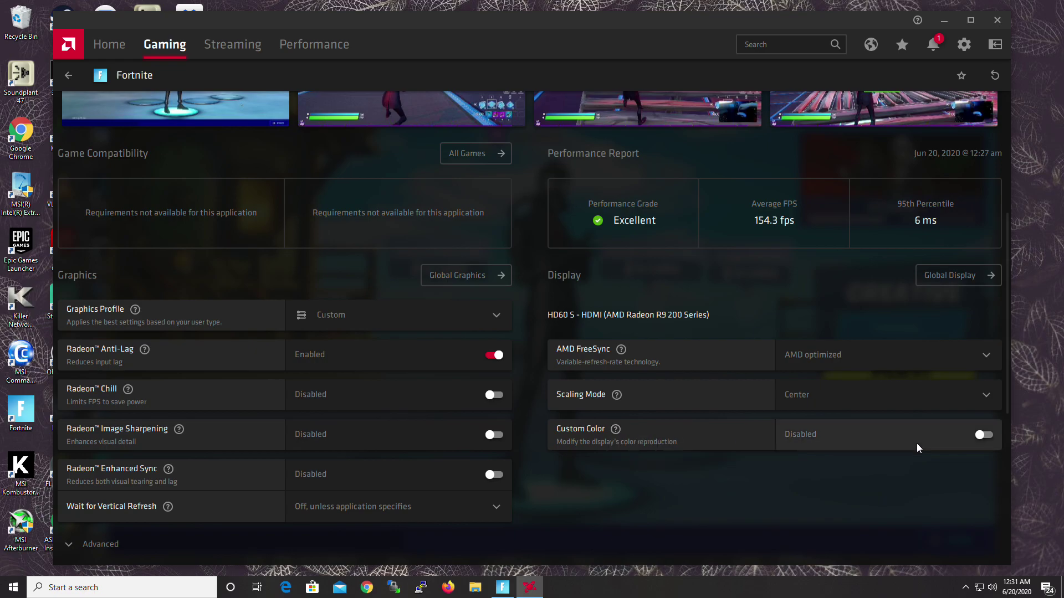
left_click(993, 434)
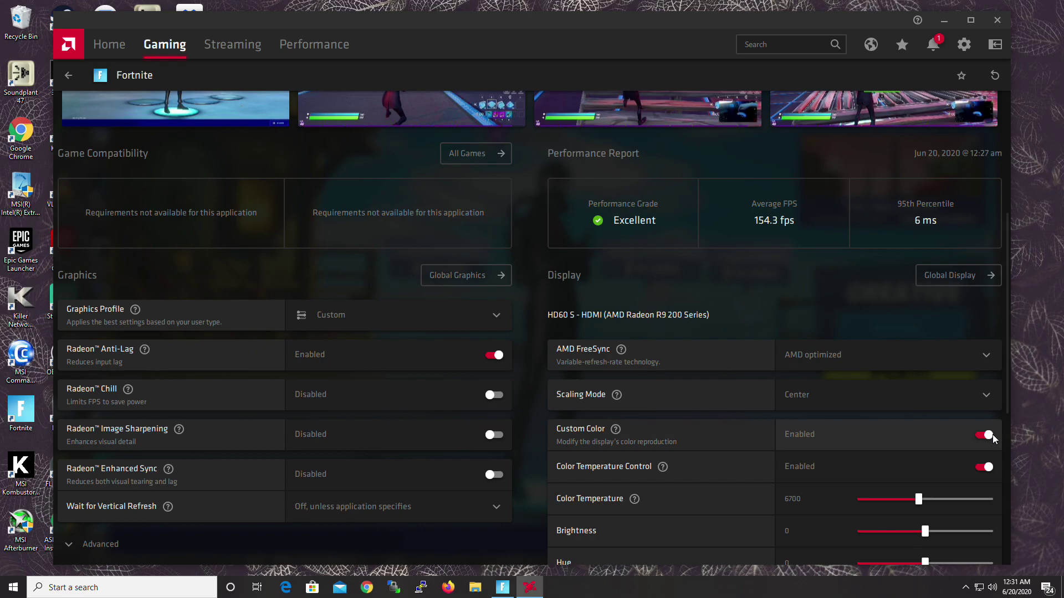
scroll(974, 421, "down", 3)
left_click(985, 300)
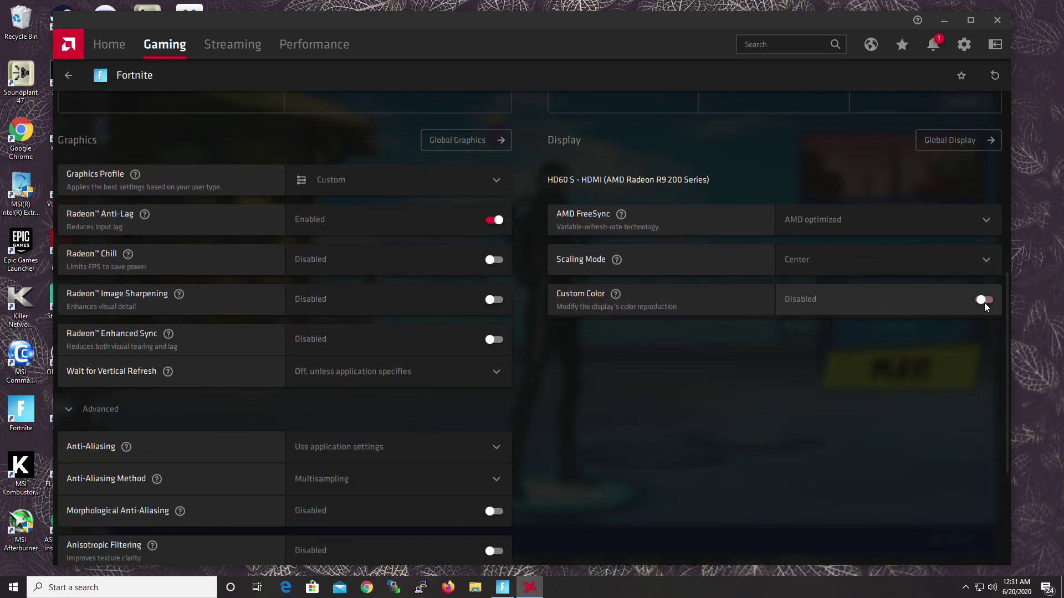
scroll(894, 357, "up", 5)
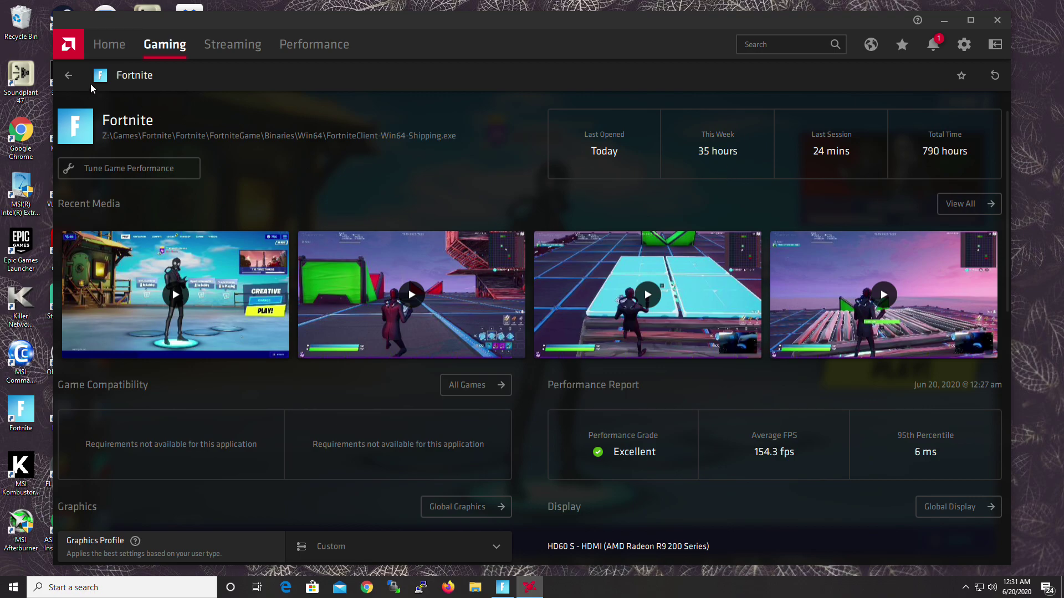
Step: Look through the global Graphics, General and Video settings, then return to the Fortnite lobby
left_click(963, 46)
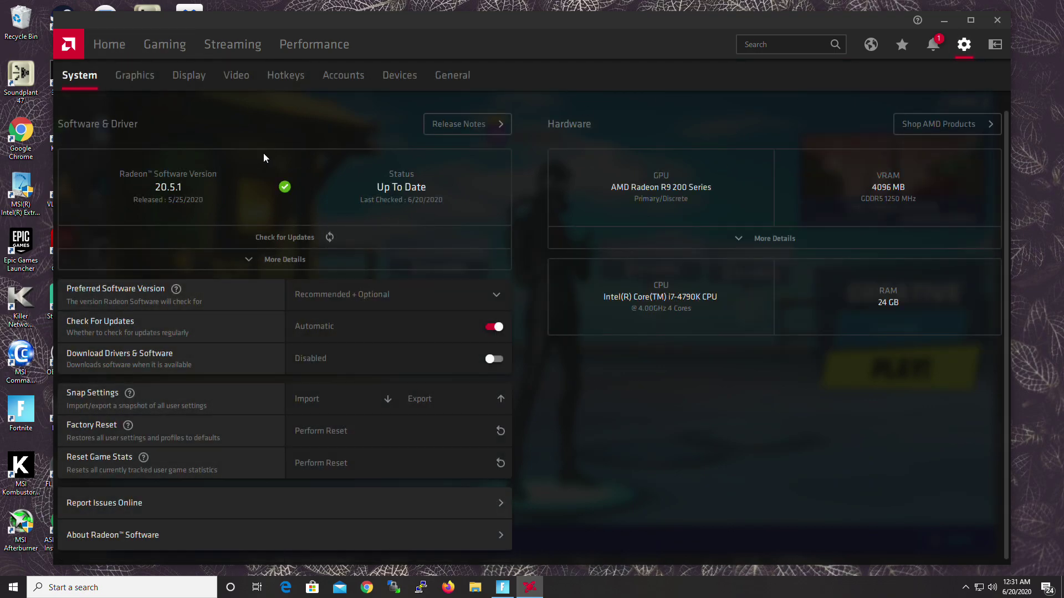
left_click(123, 82)
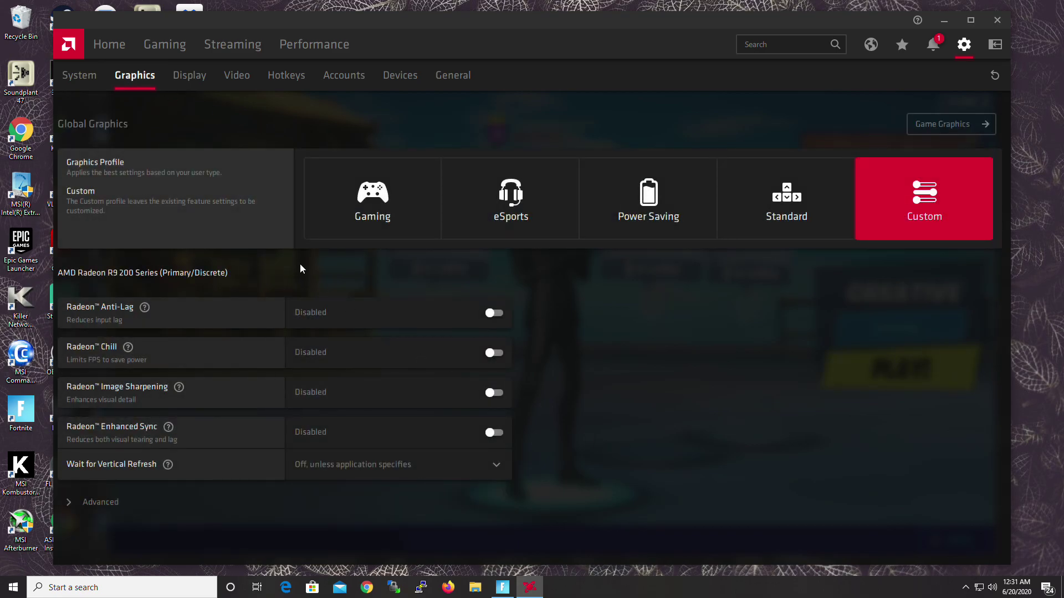
left_click(443, 77)
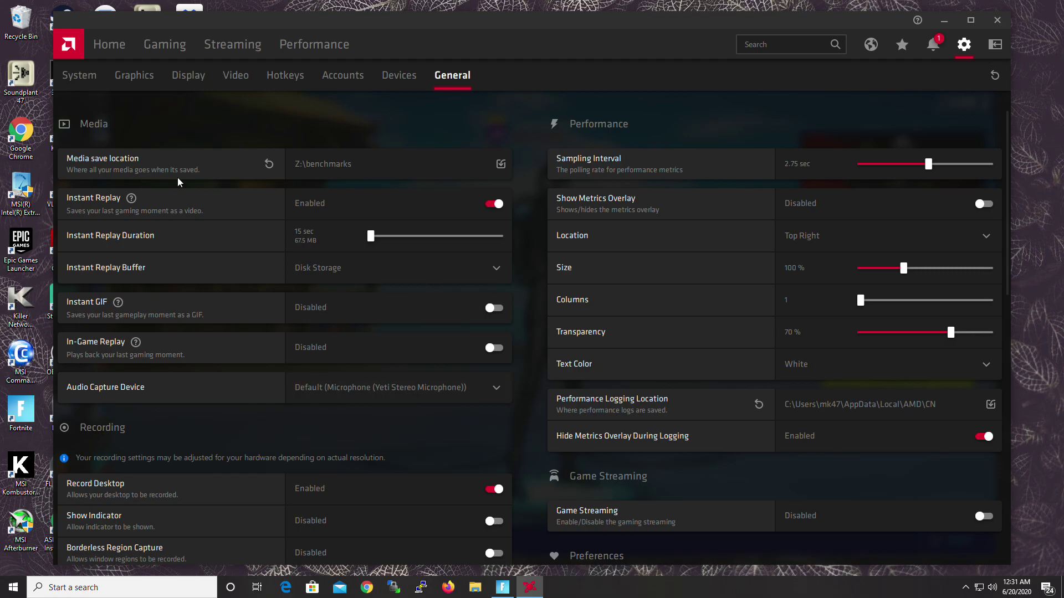
left_click(226, 74)
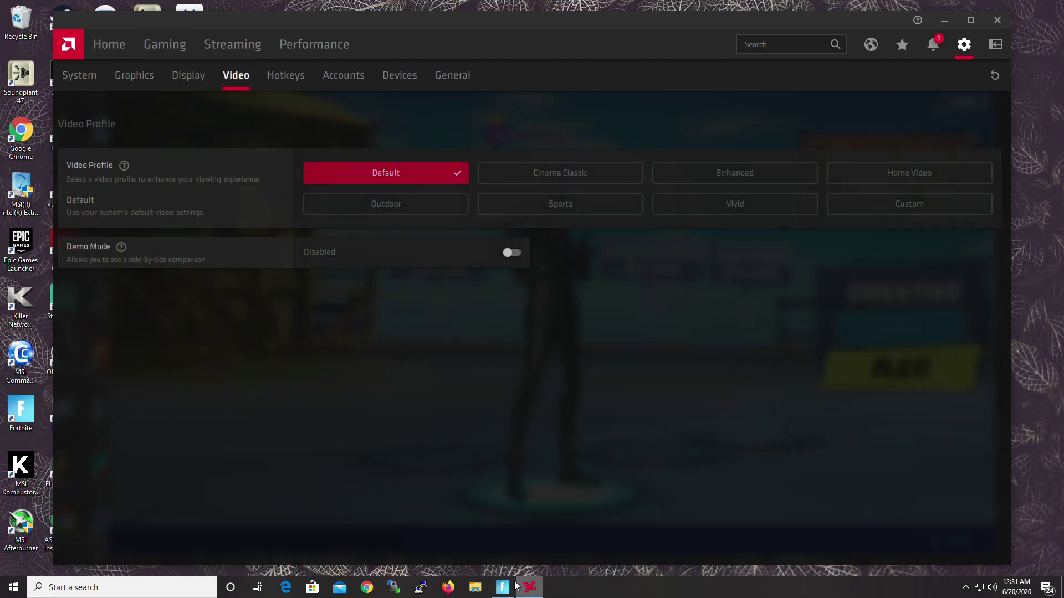
left_click(513, 586)
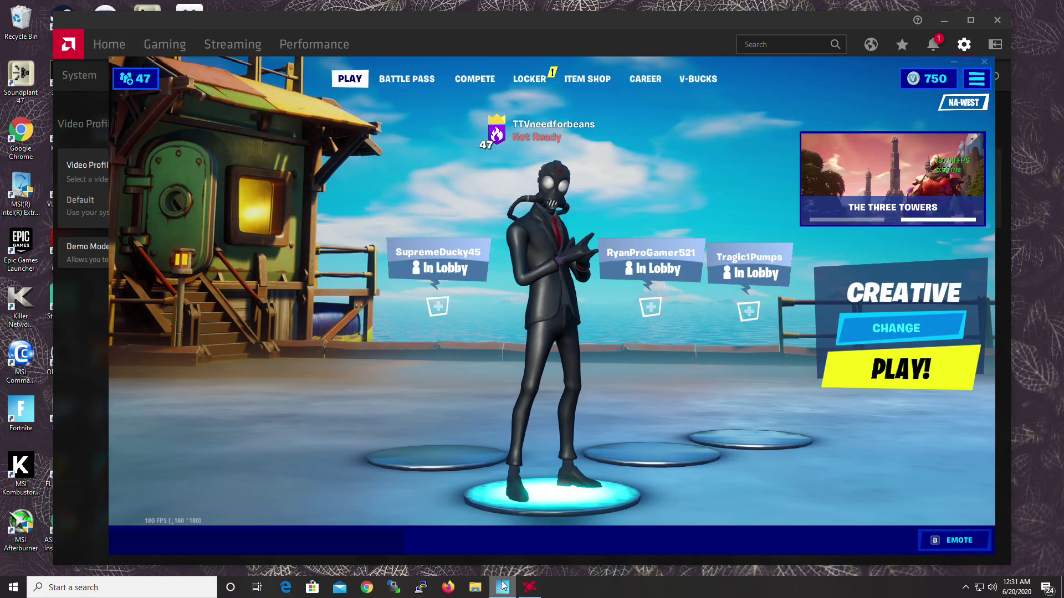
Step: From the game menu, confirm YES to keep the new video settings
left_click(976, 78)
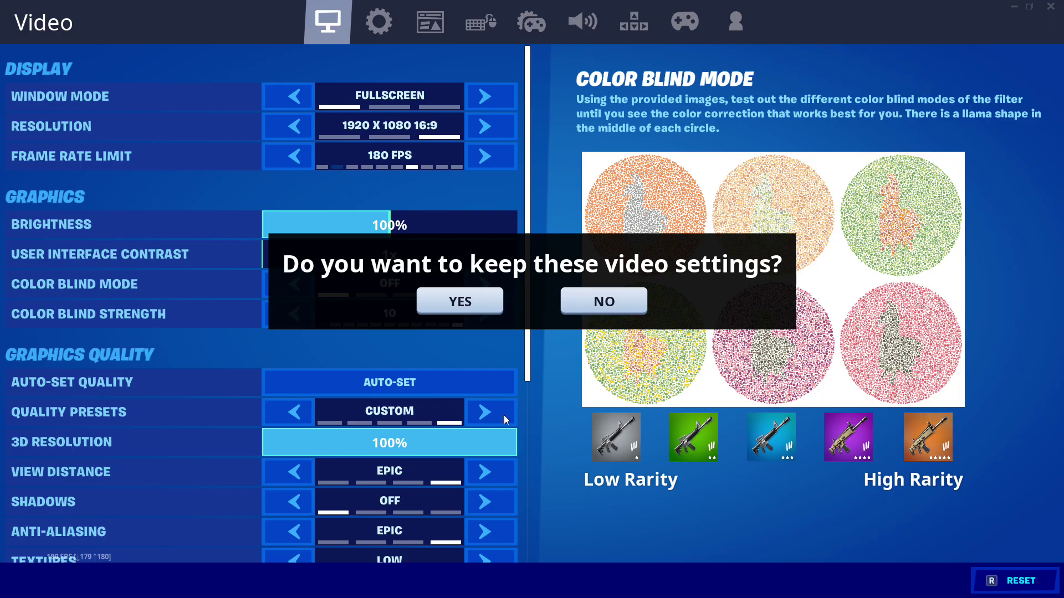
left_click(459, 303)
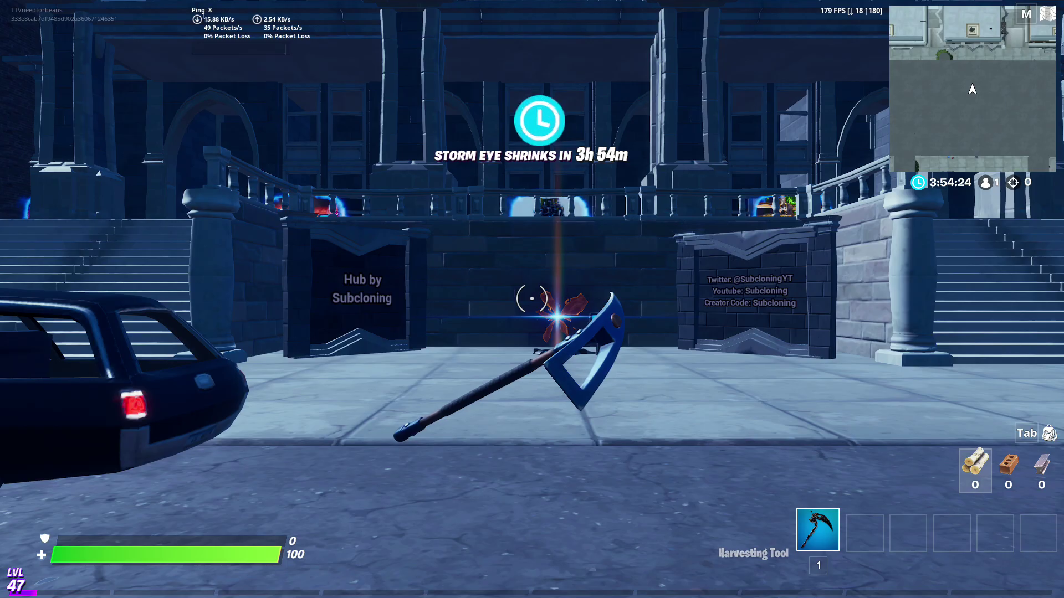
Step: Run through the hub and into the rift to travel to the freebuild island
key("w")
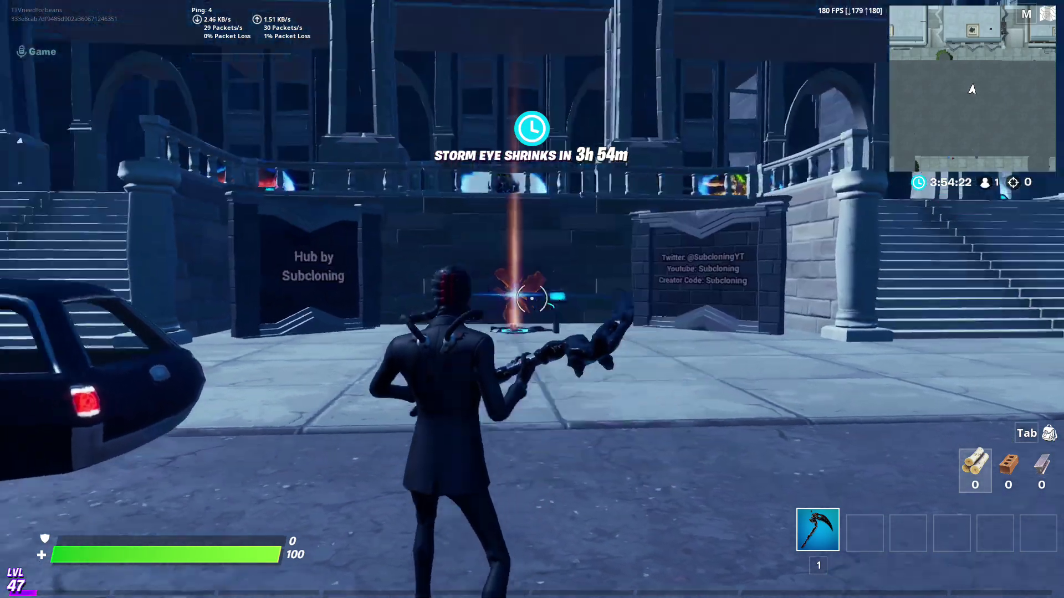
key("w")
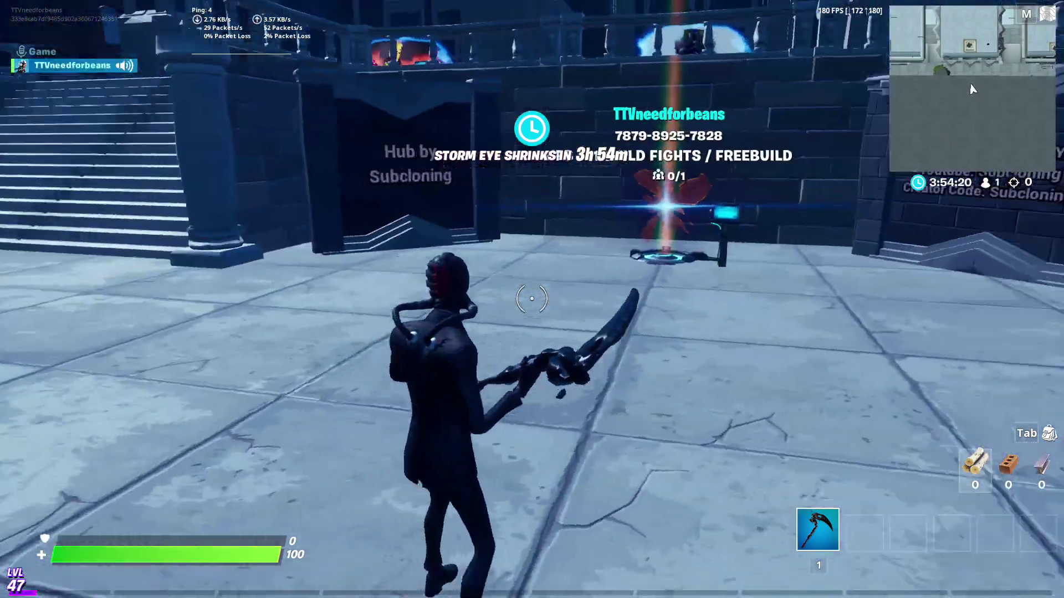
key("w")
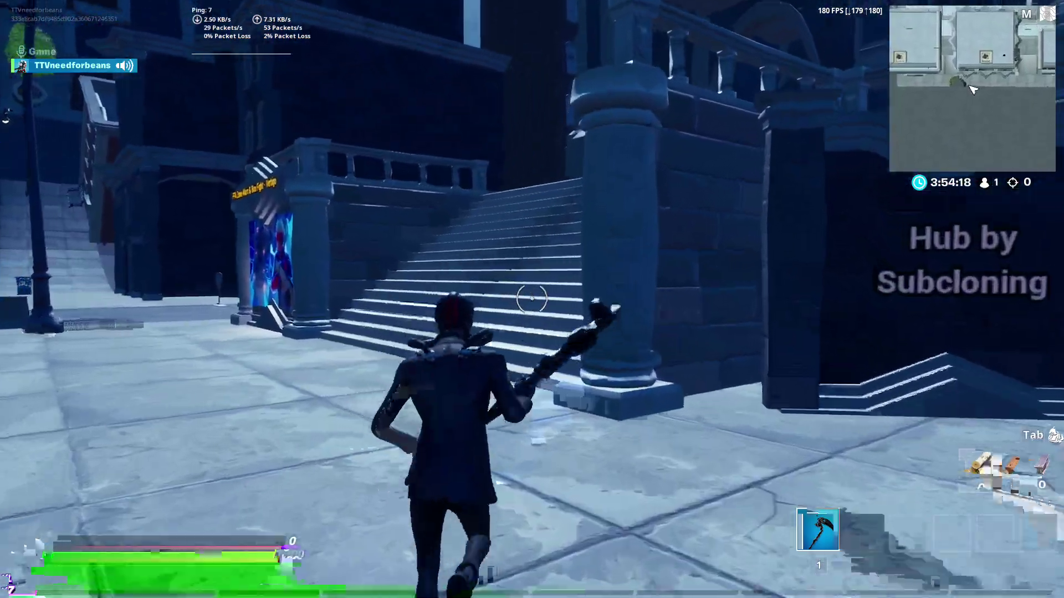
key("w")
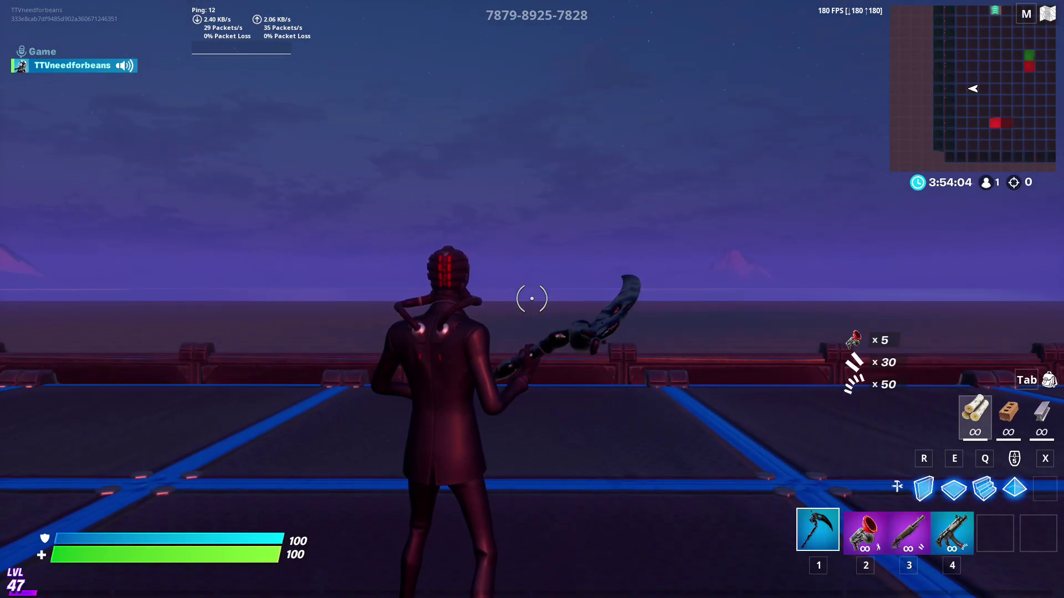
Step: Build stairs, a cone and floors, then equip the Pump Shotgun
key("q")
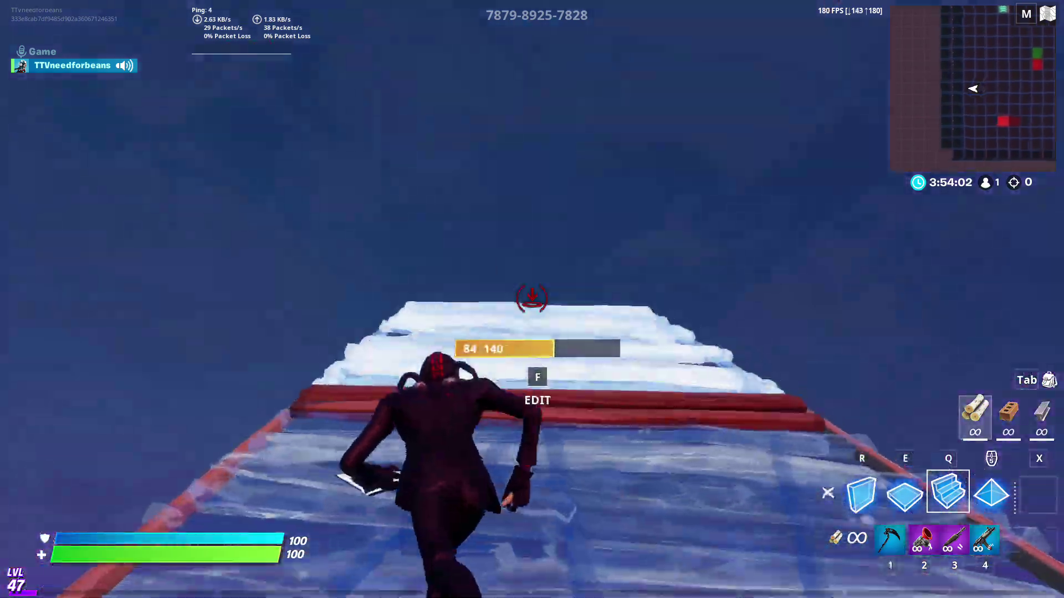
key("w")
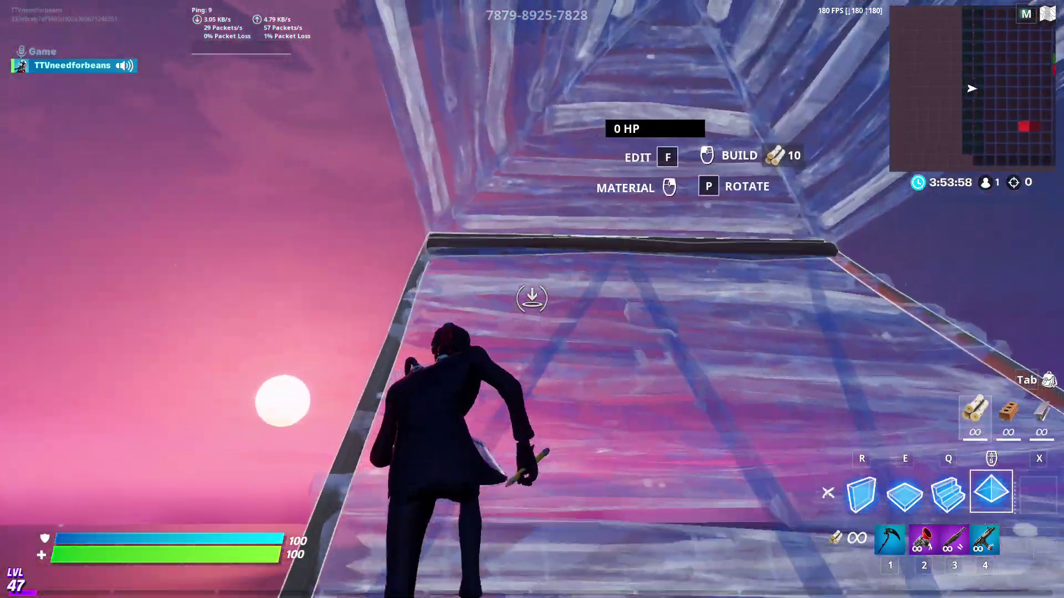
left_click(532, 300)
key("f")
left_click(532, 300)
key("3")
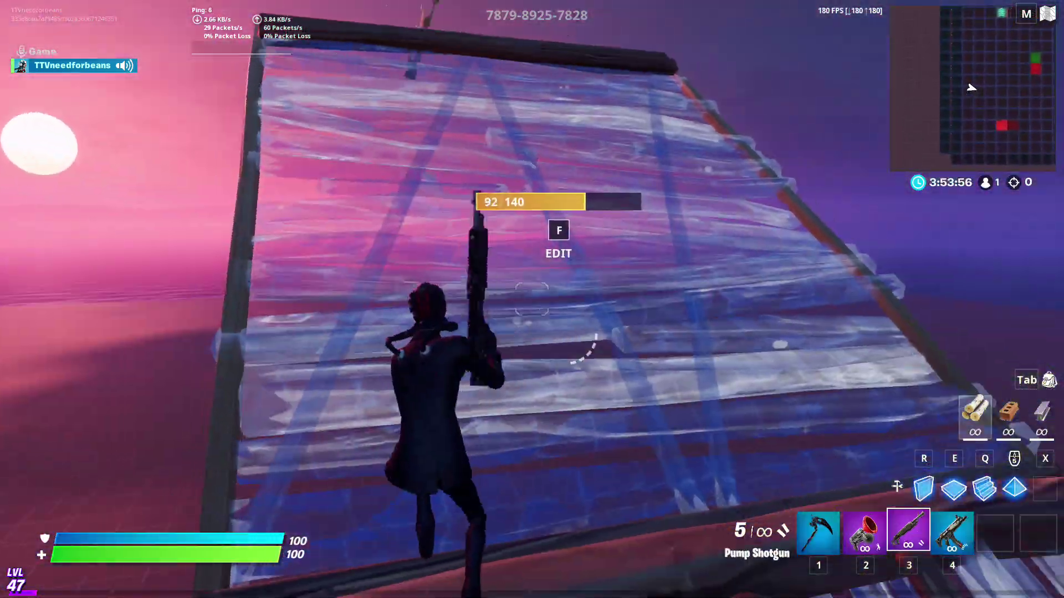